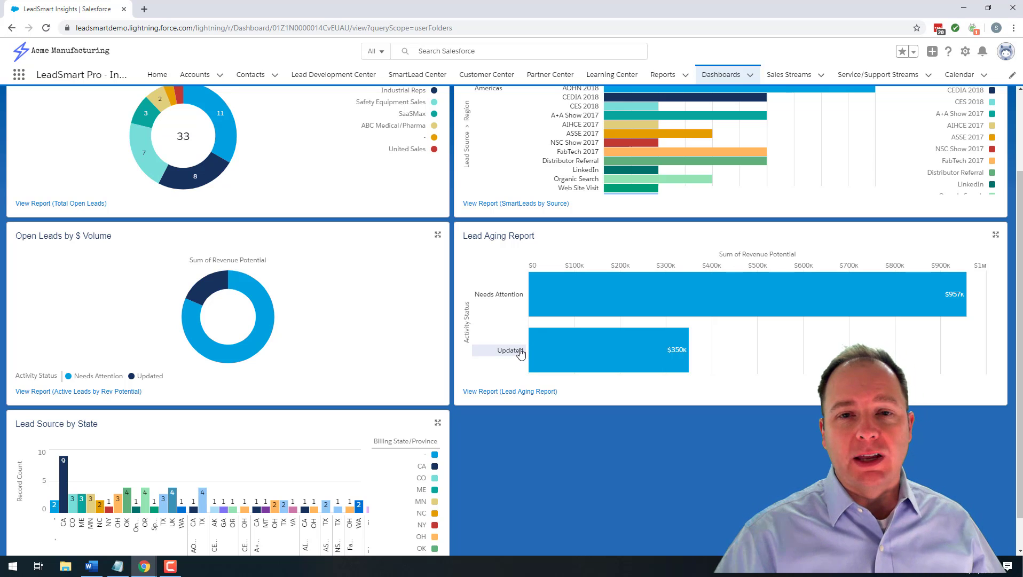
- Open the Lead Aging Report from the LeadSmart Insights dashboard and examine its chart and the accounts listed per owner
{"action": "scroll", "coordinate": [520, 353], "scroll_direction": "down", "scroll_amount": 1}
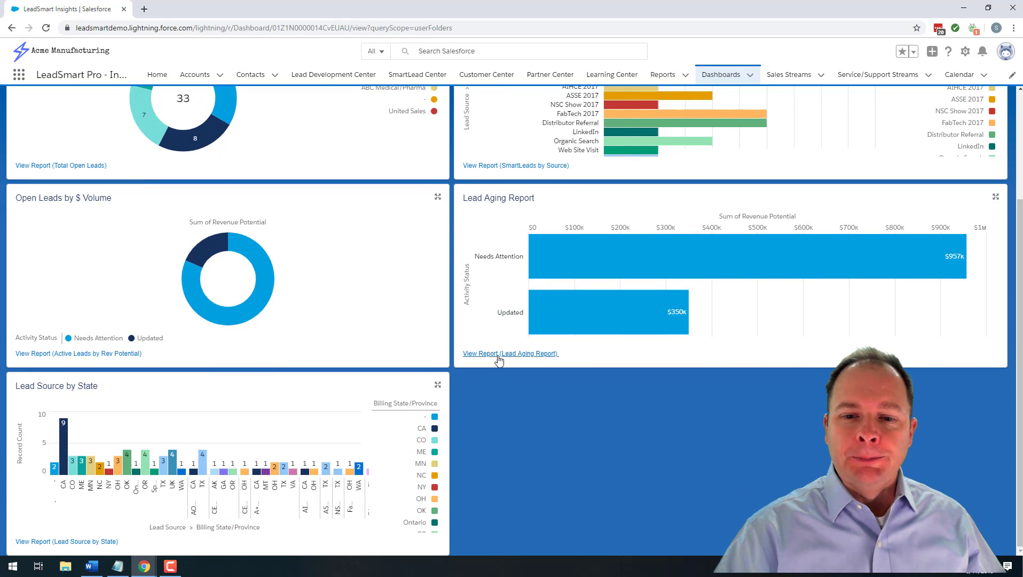
{"action": "left_click", "coordinate": [488, 359]}
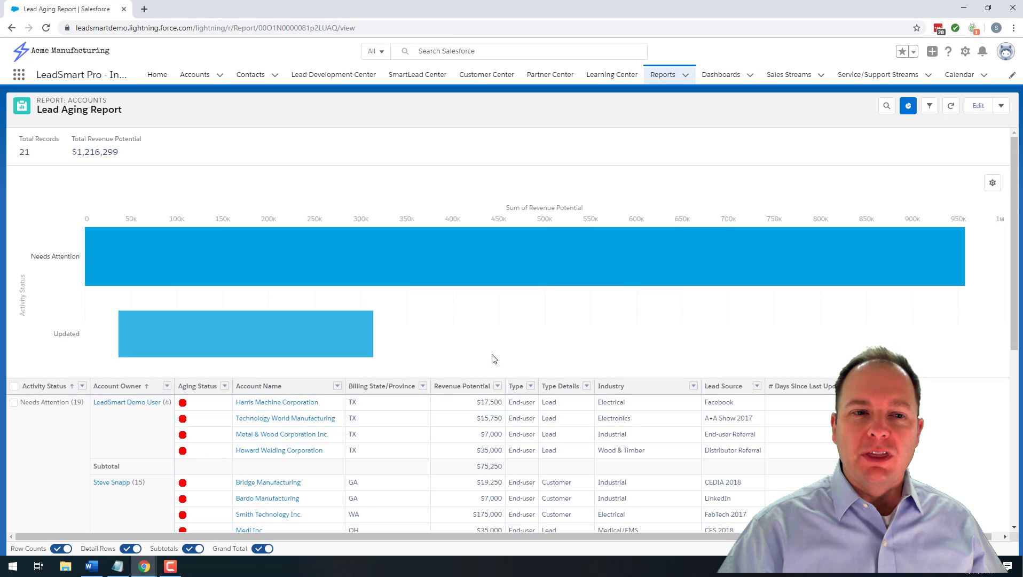
{"action": "scroll", "coordinate": [395, 358], "scroll_direction": "down", "scroll_amount": 1}
{"action": "scroll", "coordinate": [396, 357], "scroll_direction": "down", "scroll_amount": 1}
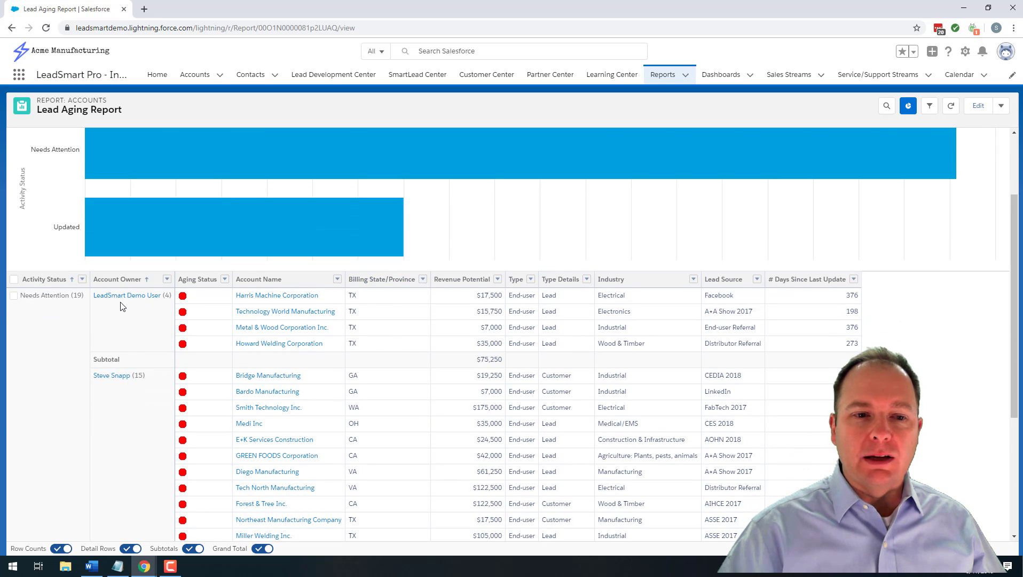
{"action": "scroll", "coordinate": [115, 320], "scroll_direction": "down", "scroll_amount": 1}
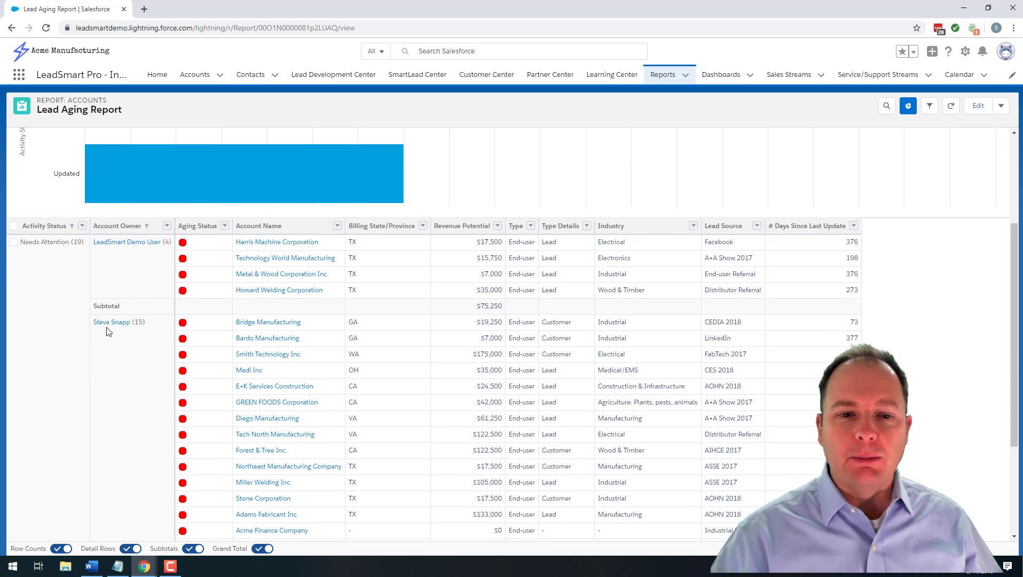
{"action": "scroll", "coordinate": [112, 332], "scroll_direction": "down", "scroll_amount": 2}
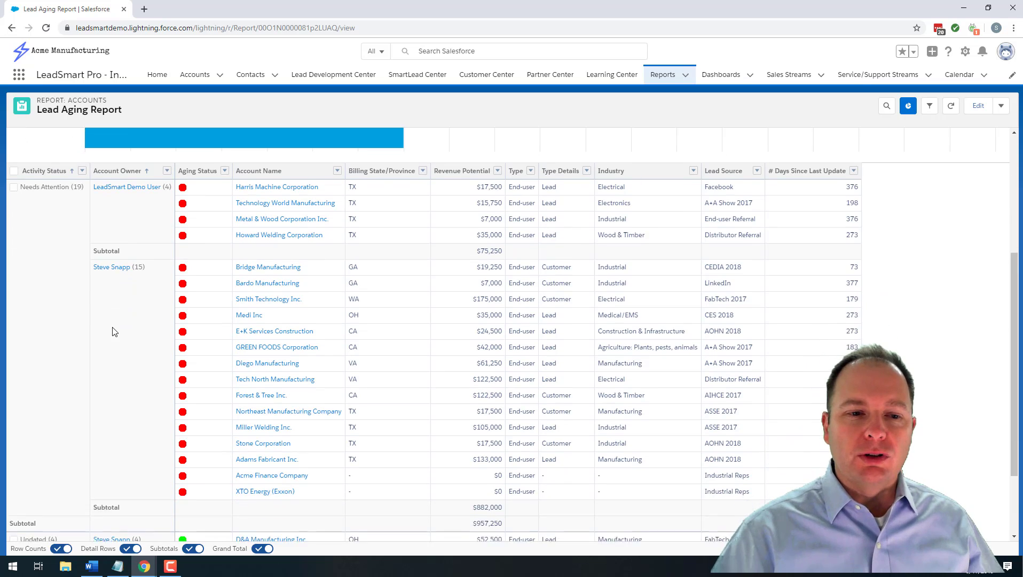
{"action": "scroll", "coordinate": [112, 332], "scroll_direction": "up", "scroll_amount": 3}
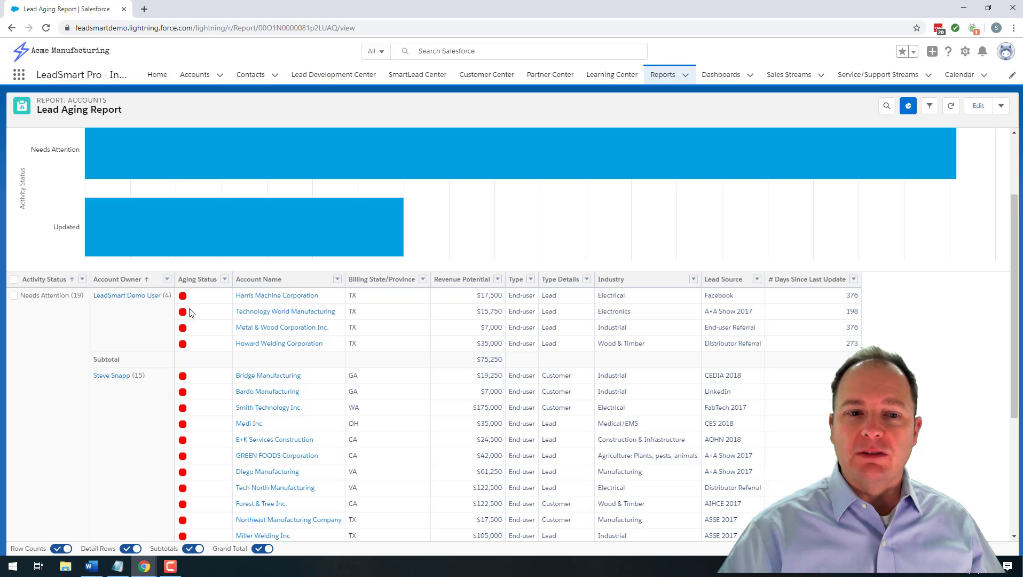
{"action": "scroll", "coordinate": [419, 262], "scroll_direction": "up", "scroll_amount": 2}
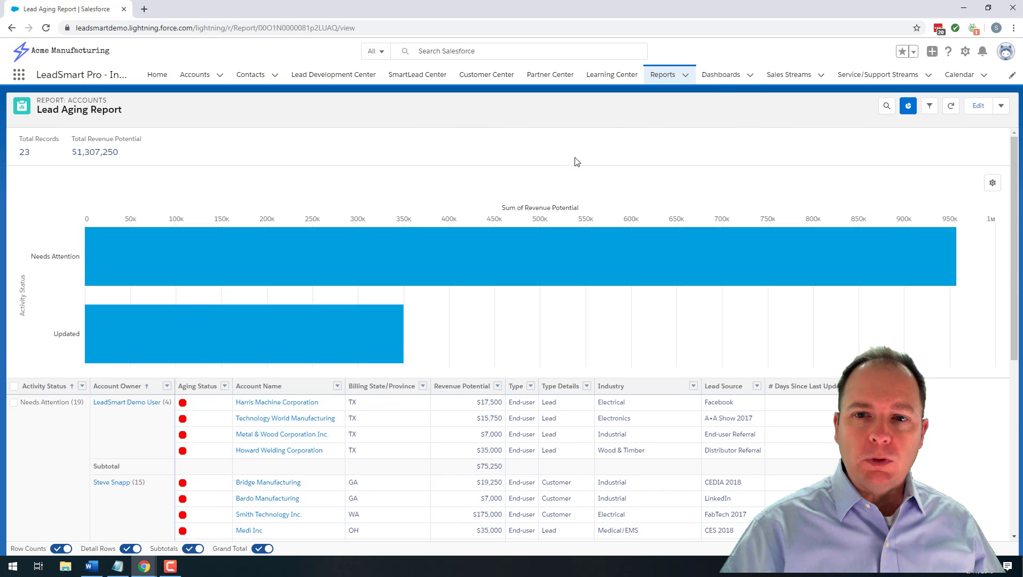
- Return to the LeadSmart Insights dashboard and reopen the Lead Aging Report to check the report's exact name
{"action": "left_click", "coordinate": [722, 75]}
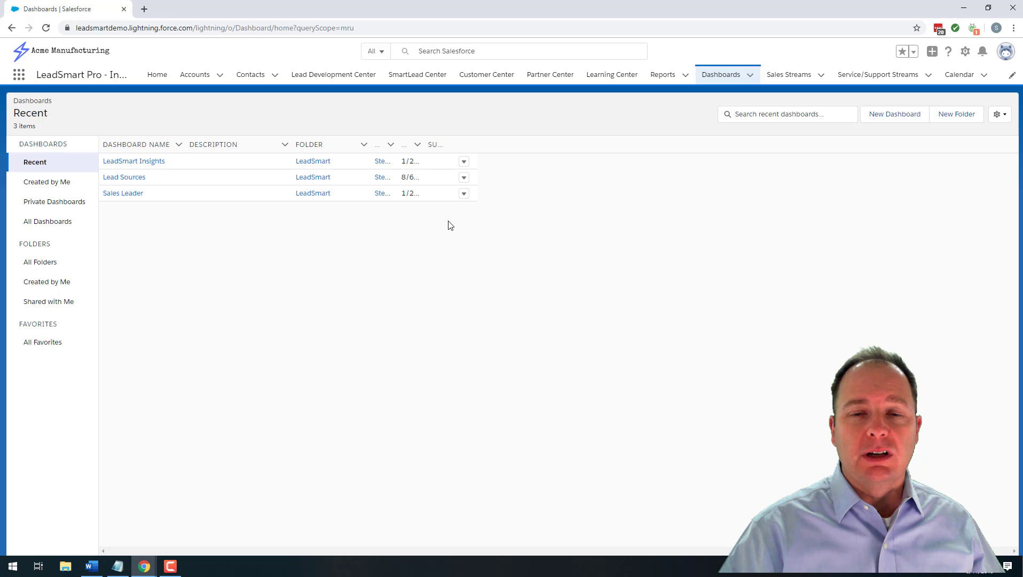
{"action": "left_click", "coordinate": [120, 164]}
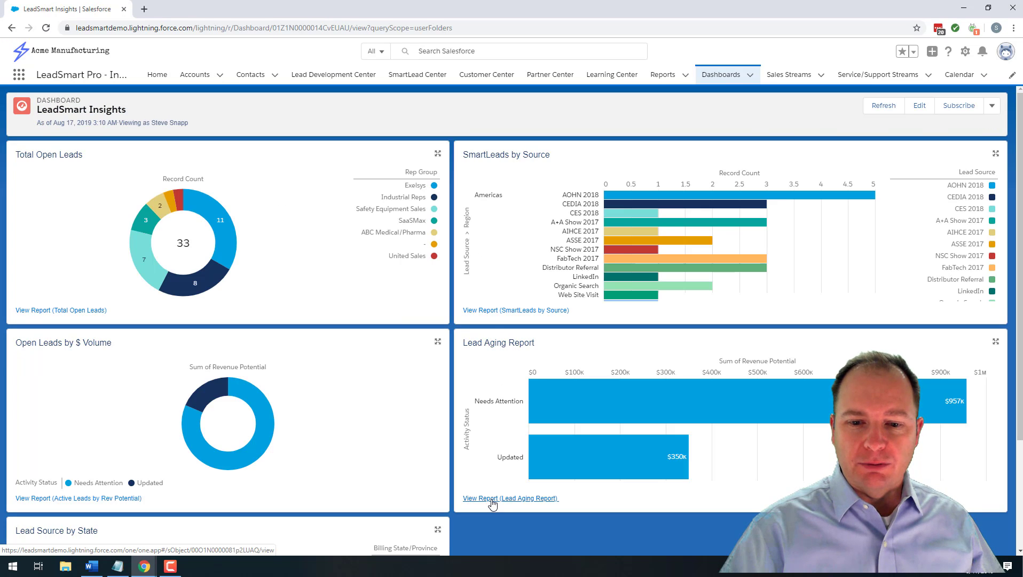
{"action": "left_click", "coordinate": [488, 498]}
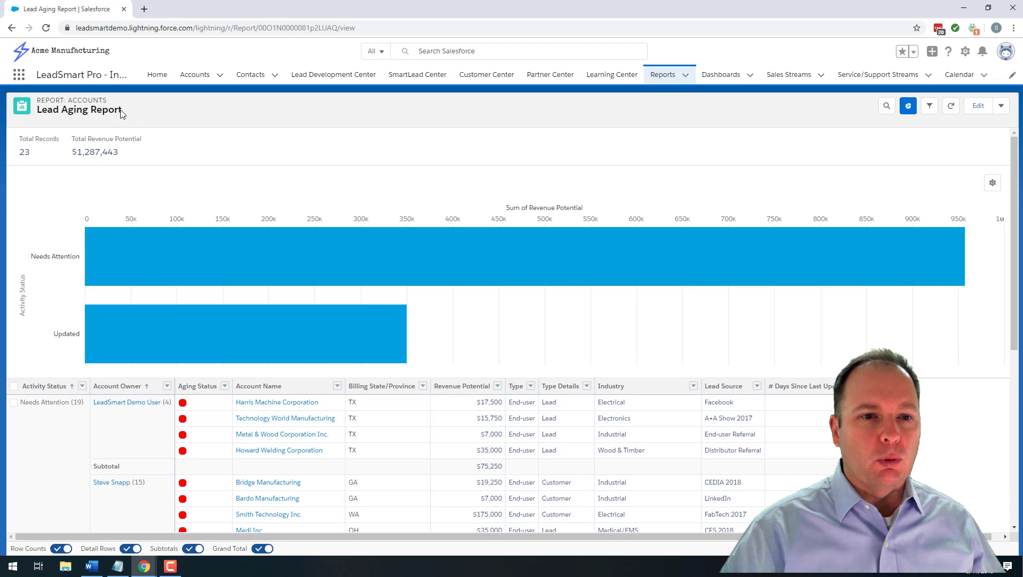
{"action": "left_click_drag", "start_coordinate": [127, 108], "coordinate": [44, 111]}
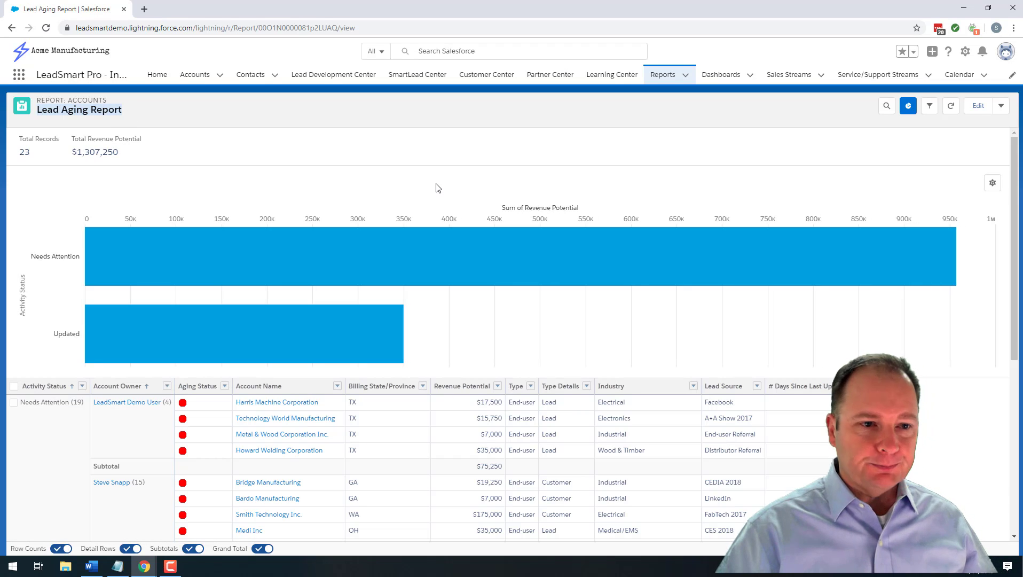
- Start a new dashboard and name it Manager Dashboard
{"action": "left_click", "coordinate": [721, 74]}
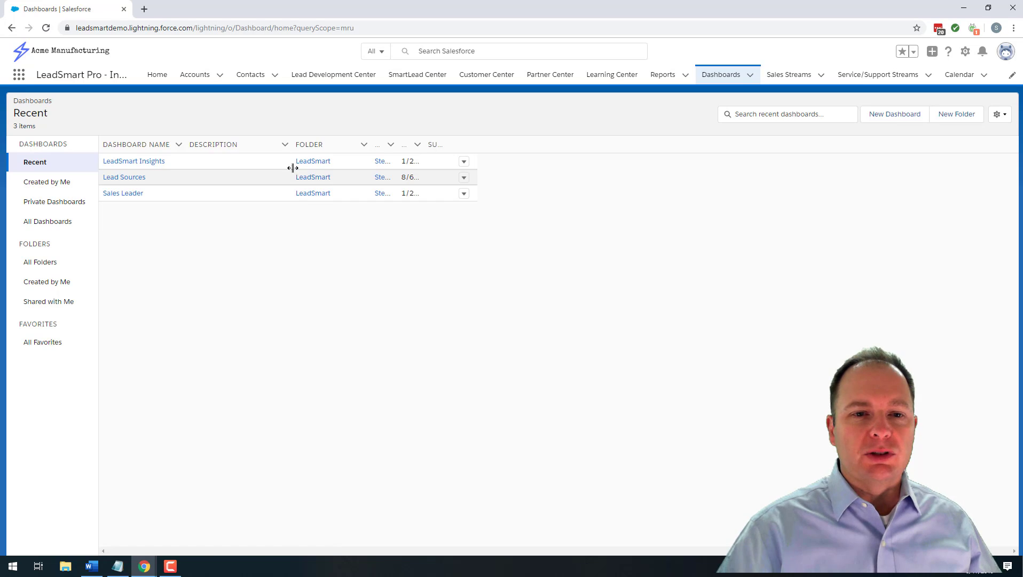
{"action": "left_click", "coordinate": [885, 123]}
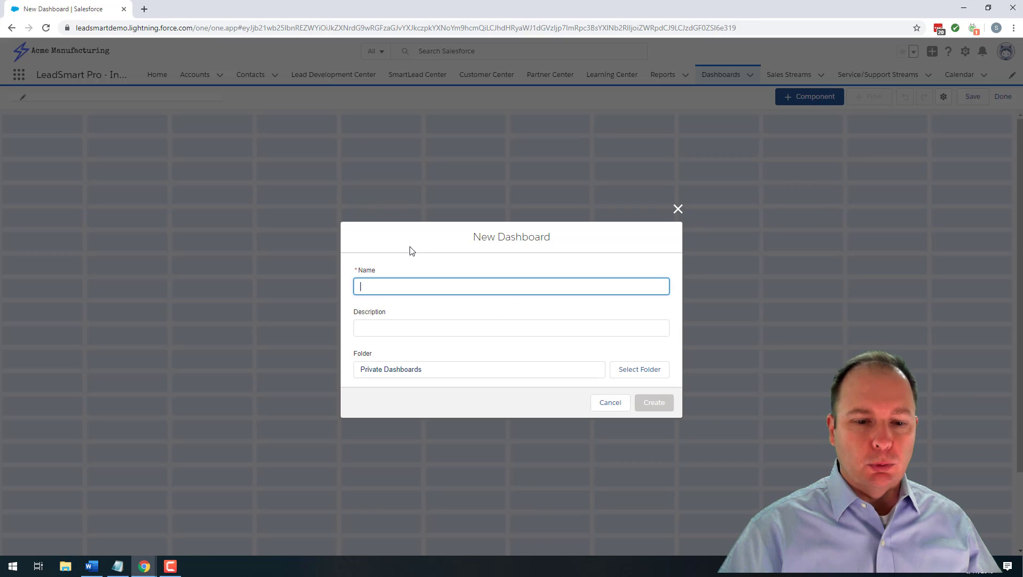
{"action": "type", "text": "man"}
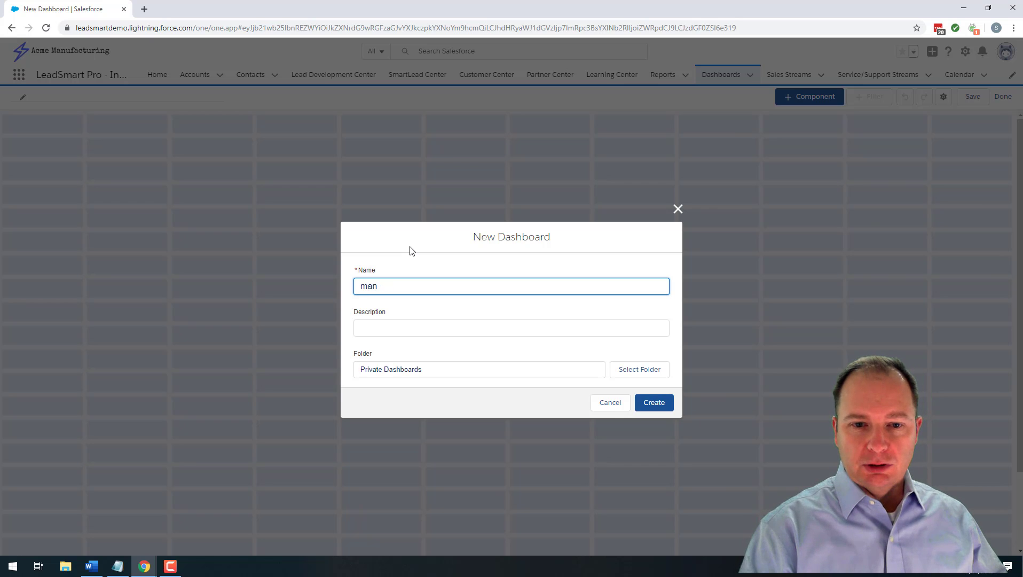
{"action": "key", "text": "BackSpace"}
{"action": "key", "text": "BackSpace"}
{"action": "key", "text": "BackSpace"}
{"action": "type", "text": "Manager Dashboard"}
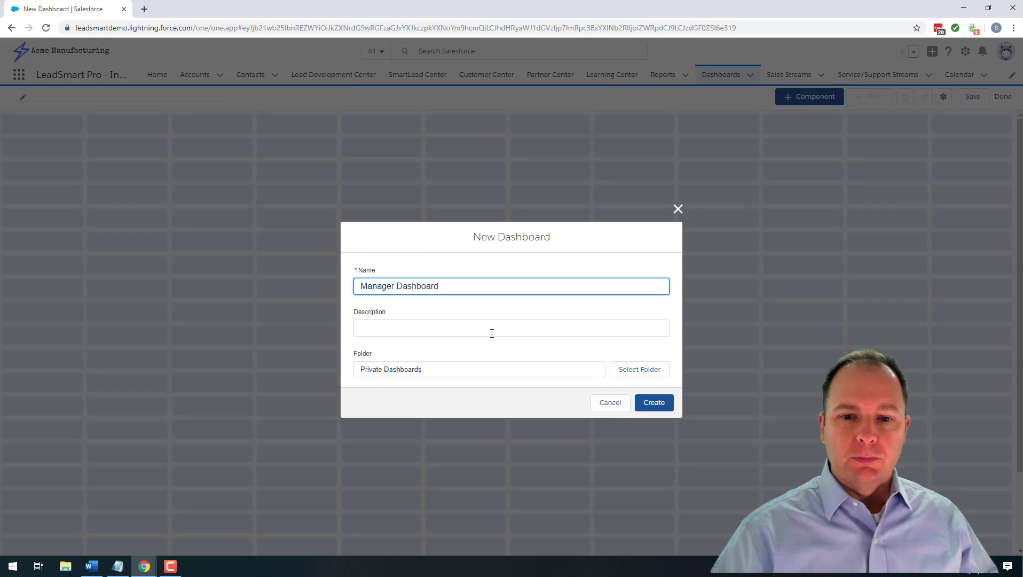
- Check the available folders, keep Private Dashboards as the folder and create the dashboard
{"action": "left_click", "coordinate": [411, 371]}
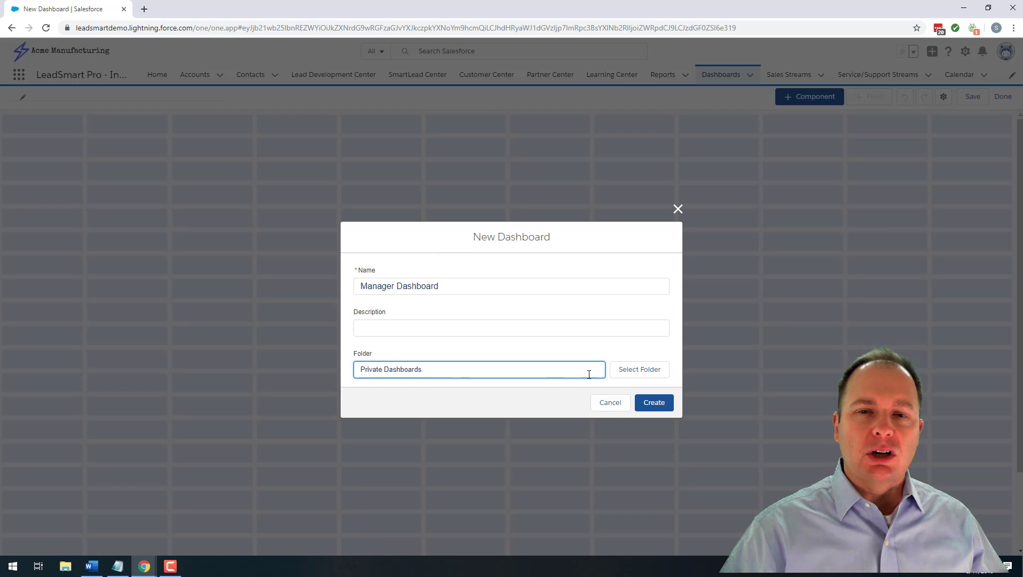
{"action": "left_click", "coordinate": [639, 373]}
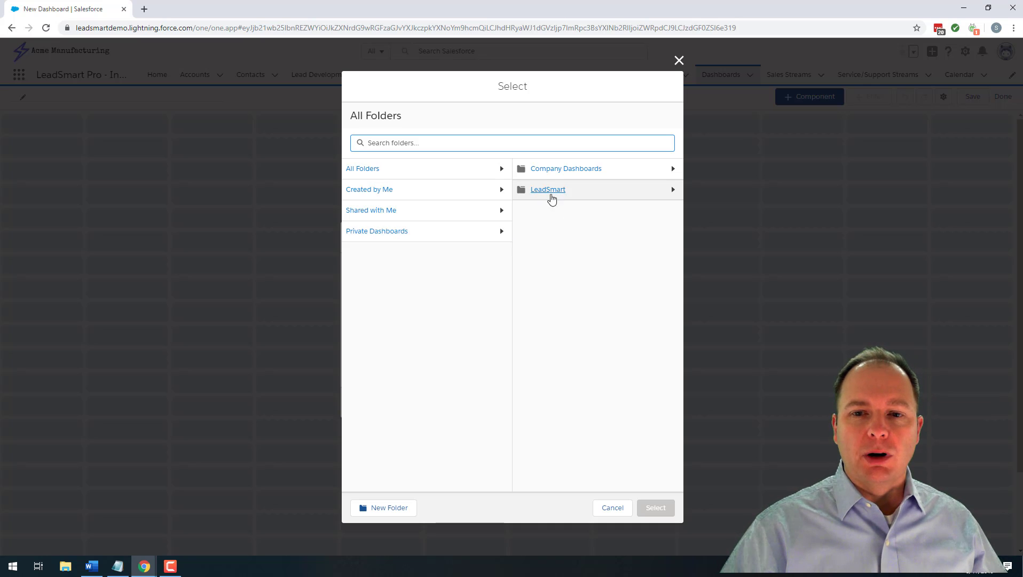
{"action": "left_click", "coordinate": [612, 512]}
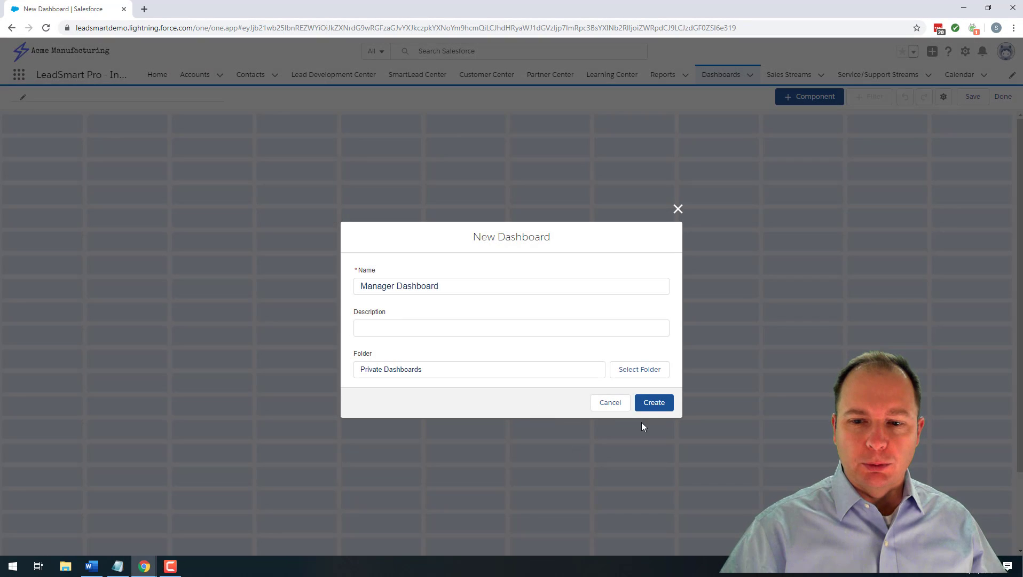
{"action": "left_click", "coordinate": [645, 407]}
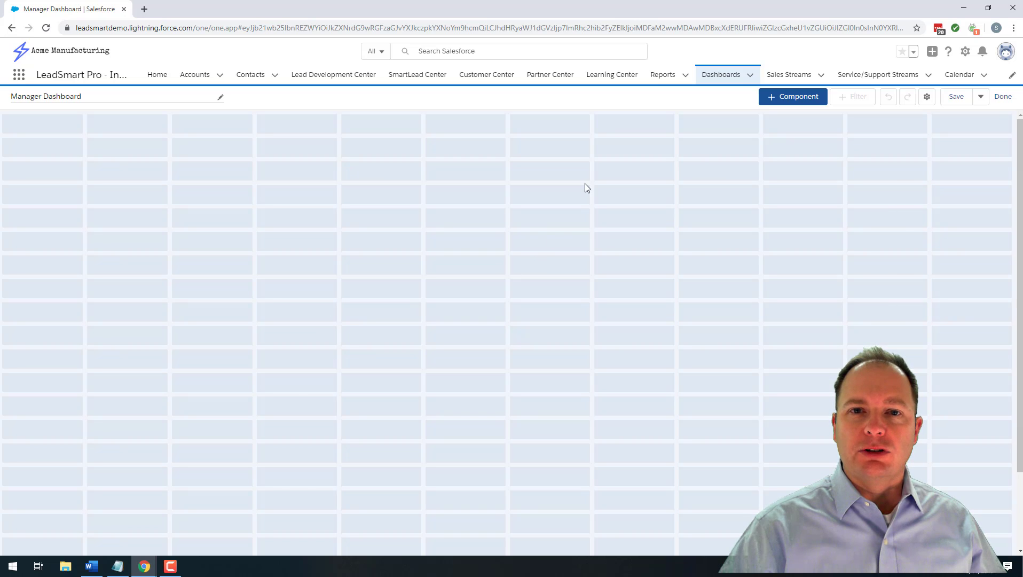
- Add a component to the dashboard, searching for "Lead Aging Report" and selecting the report with exactly that name as its source
{"action": "left_click", "coordinate": [793, 98]}
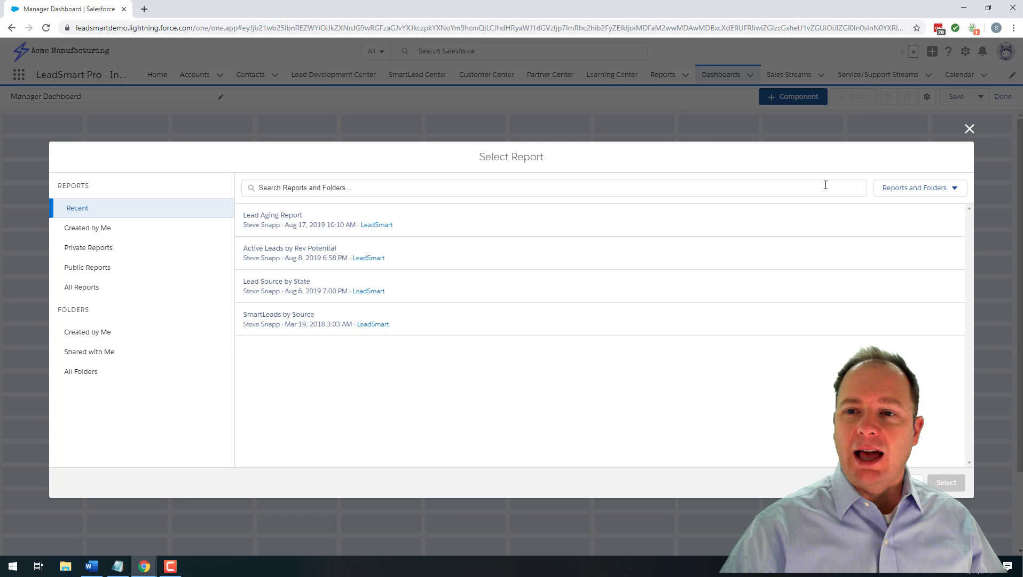
{"action": "left_click", "coordinate": [968, 129]}
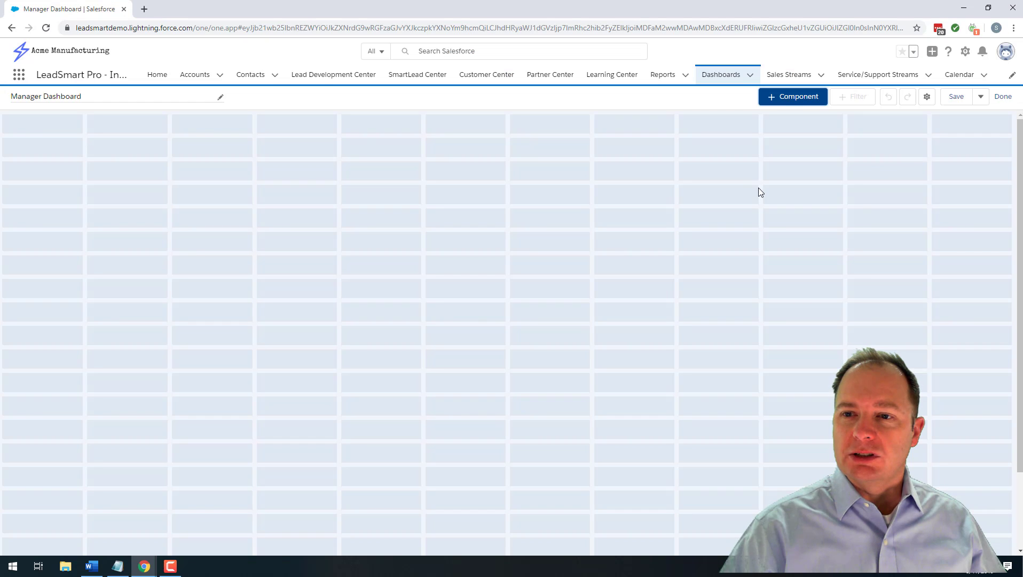
{"action": "left_click", "coordinate": [792, 98]}
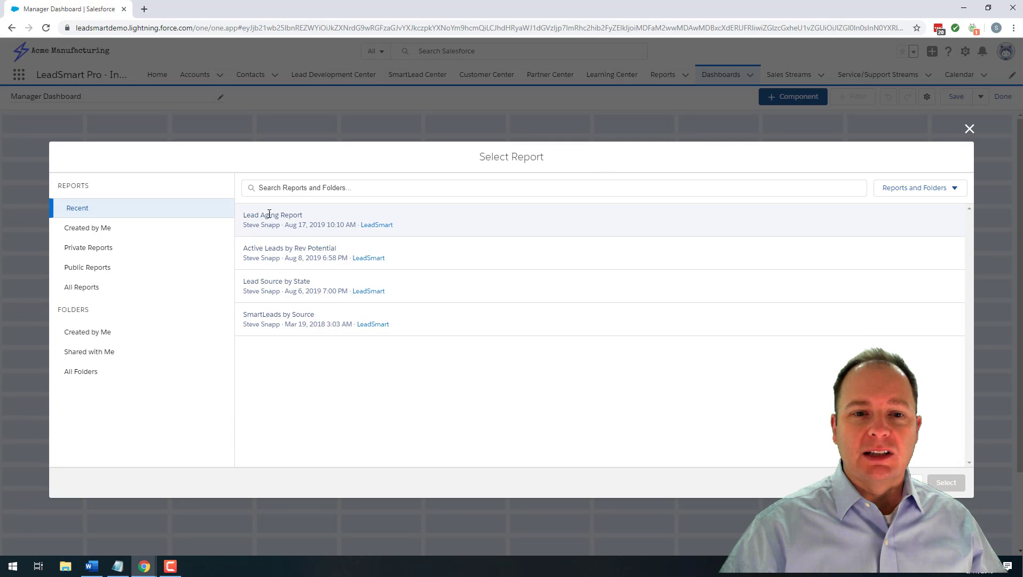
{"action": "left_click", "coordinate": [283, 188]}
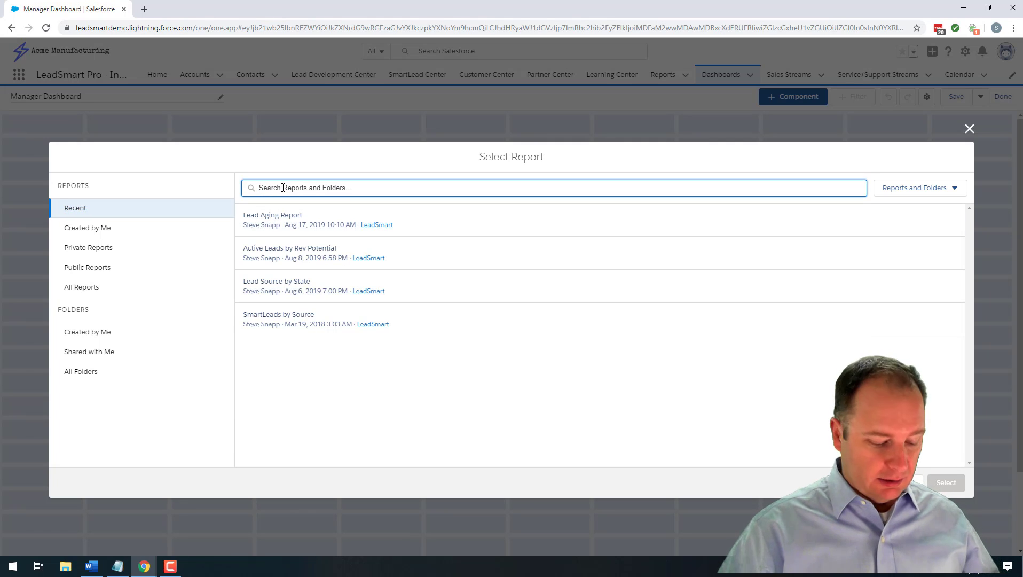
{"action": "type", "text": "Lead Aging Report"}
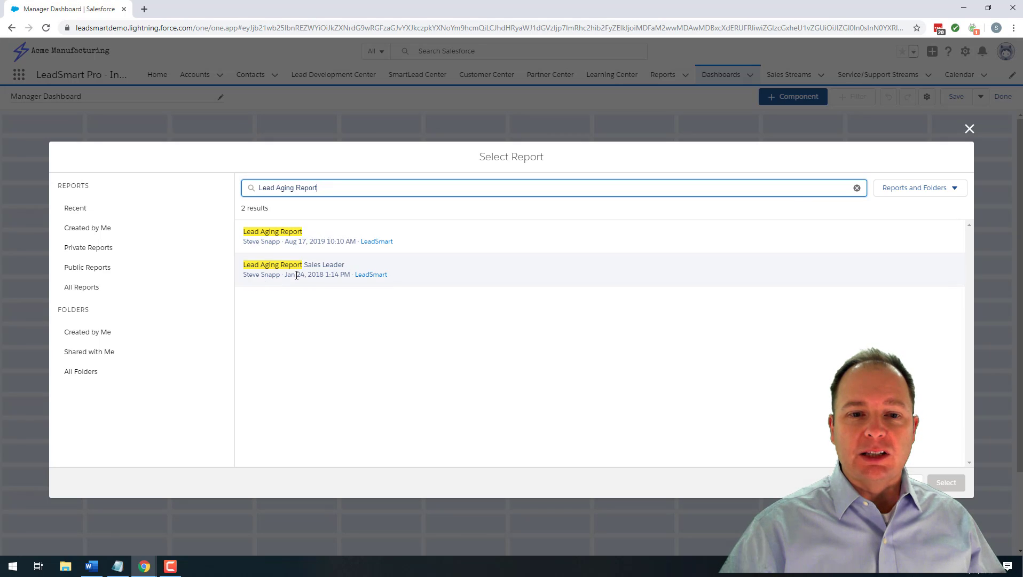
{"action": "left_click", "coordinate": [276, 240]}
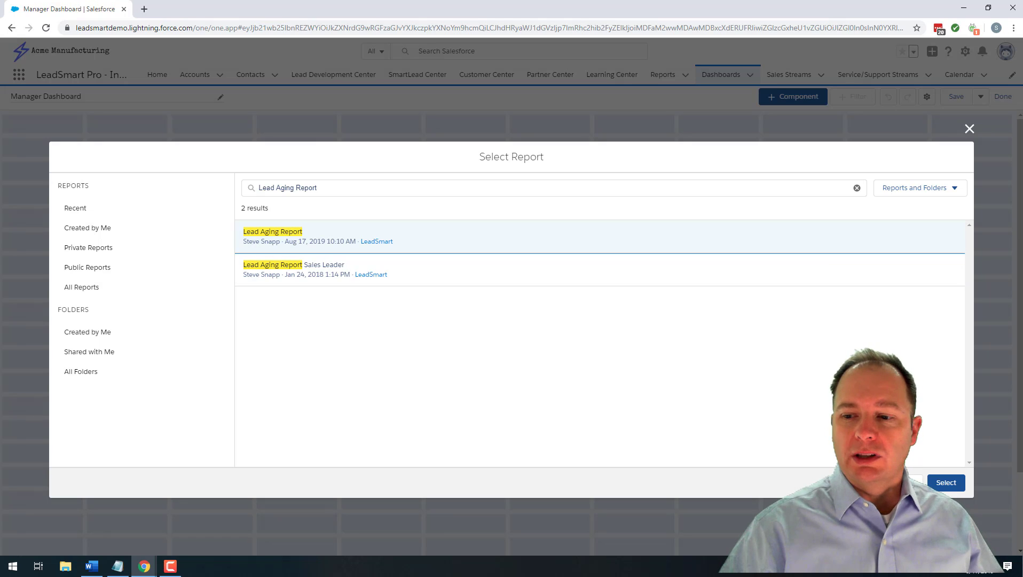
{"action": "left_click", "coordinate": [946, 482]}
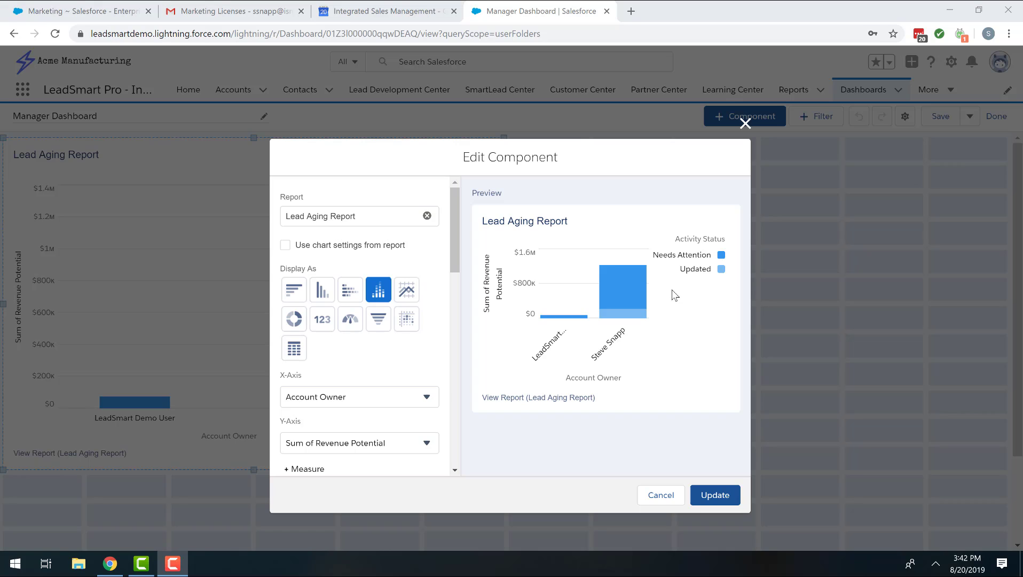
- Try Activity Status as the chart's X-axis, and set the axis back to Account Owner
{"action": "left_click", "coordinate": [426, 399]}
{"action": "left_click", "coordinate": [337, 439]}
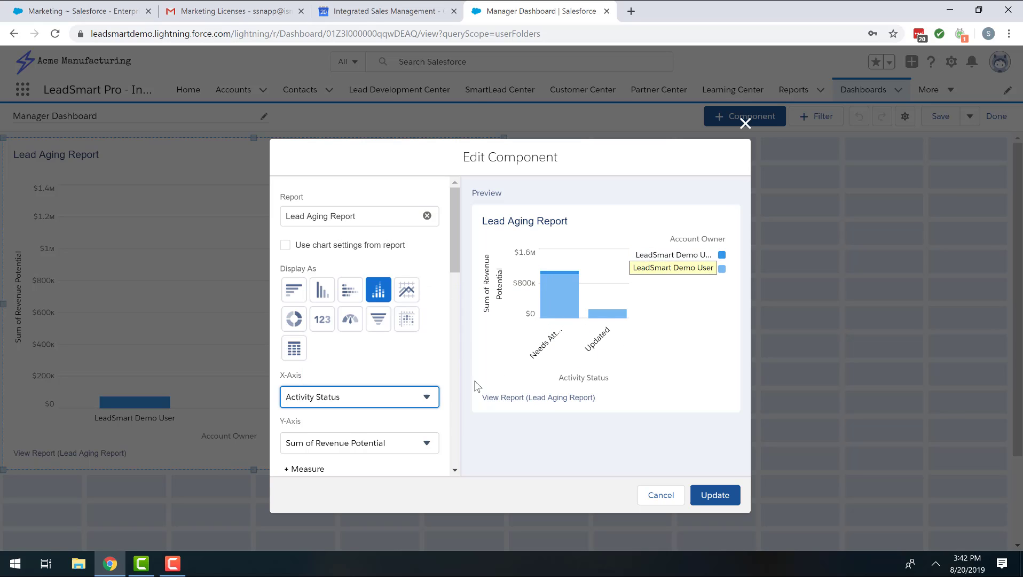
{"action": "left_click", "coordinate": [426, 397]}
{"action": "left_click", "coordinate": [329, 418]}
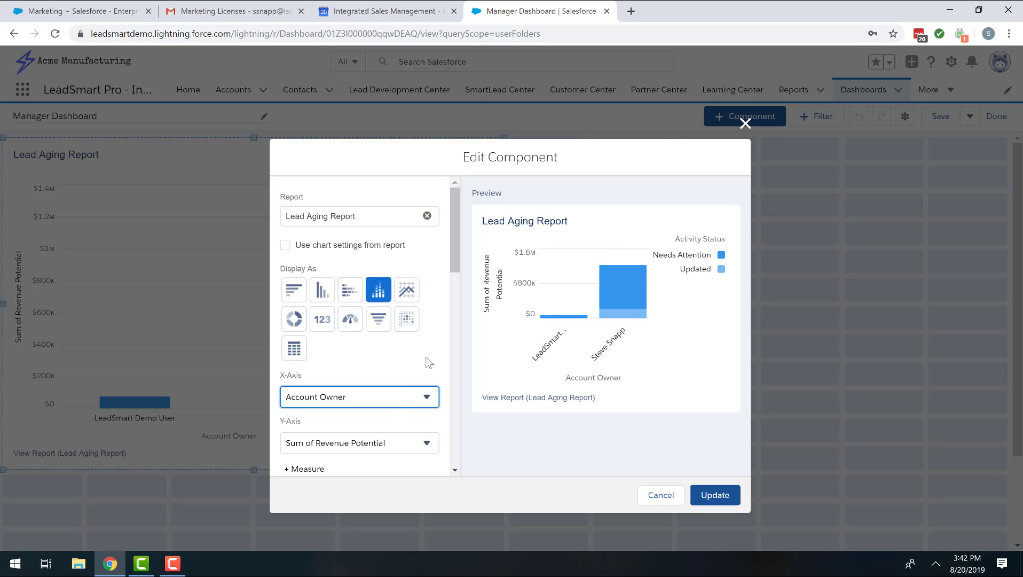
- Review the Y-axis measure choices and keep Sum of Revenue Potential for the chart
{"action": "left_click", "coordinate": [330, 447]}
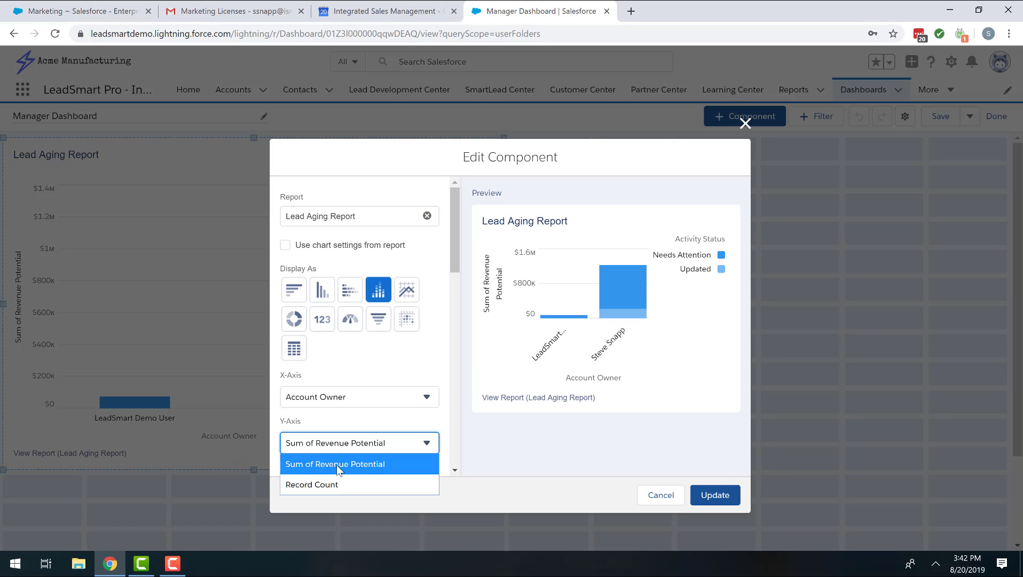
{"action": "left_click", "coordinate": [336, 464]}
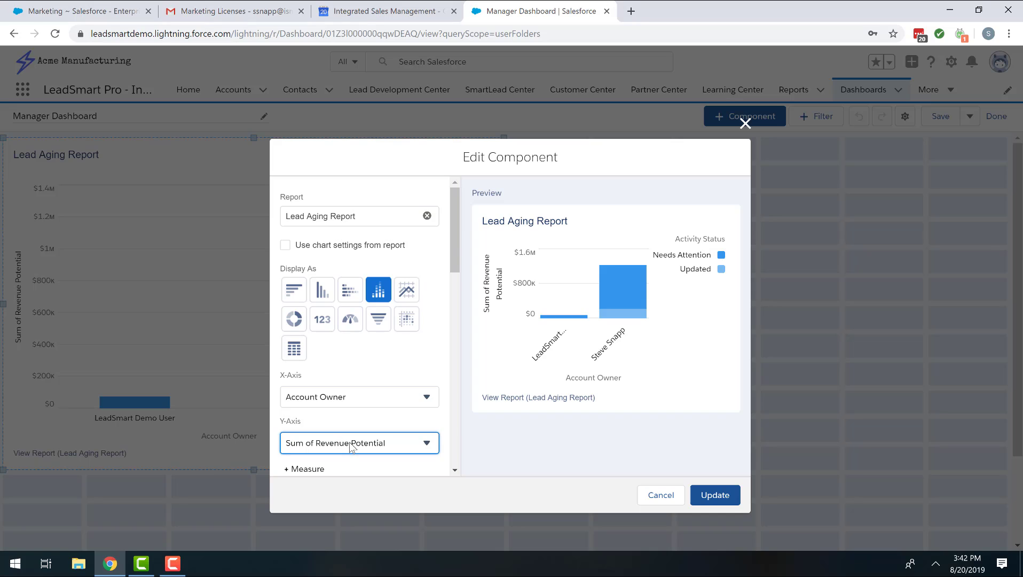
{"action": "left_click", "coordinate": [350, 445]}
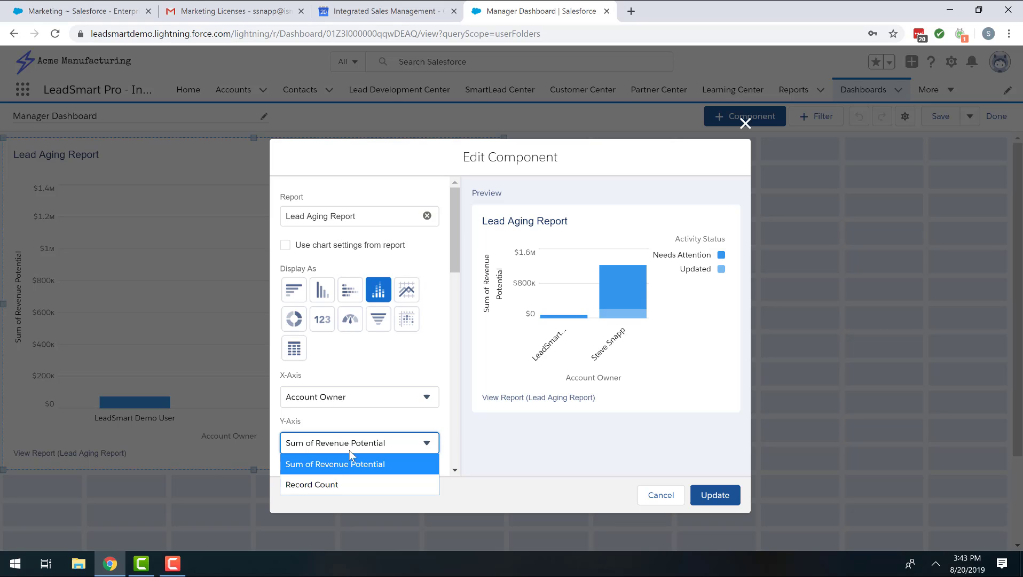
{"action": "left_click", "coordinate": [331, 464]}
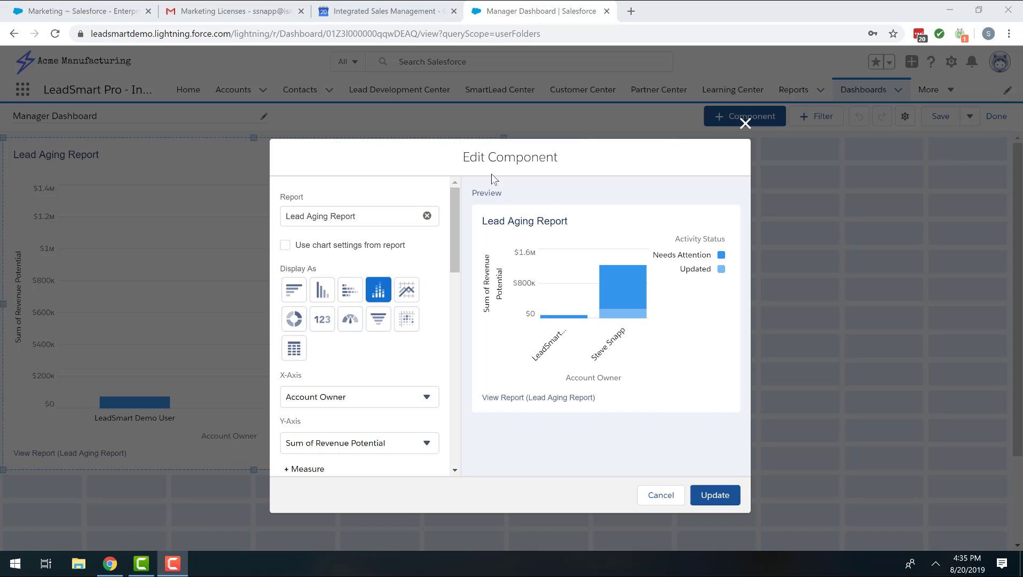
- Apply the component settings, then save Manager Dashboard and finish editing it
{"action": "left_click", "coordinate": [718, 496]}
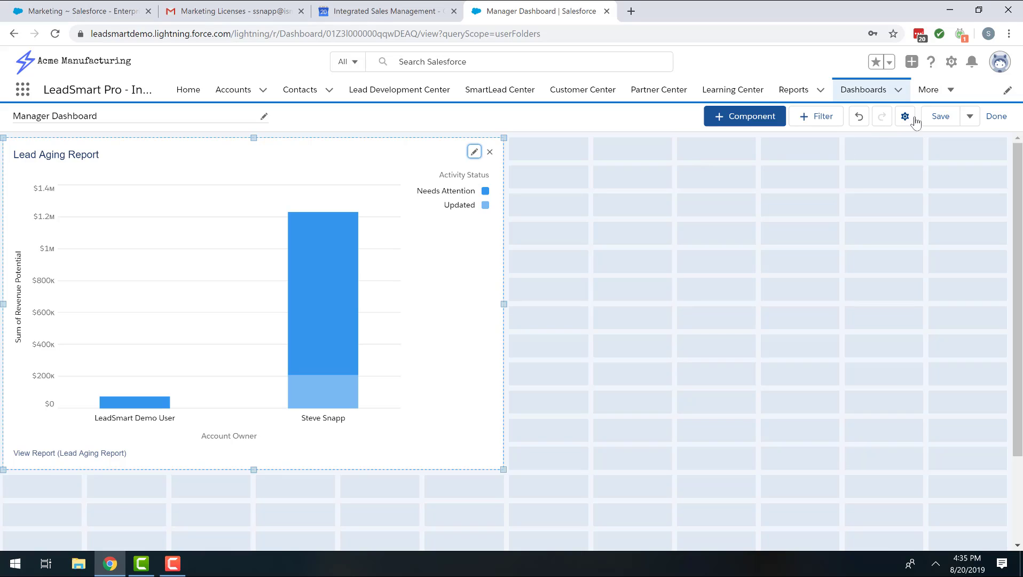
{"action": "left_click", "coordinate": [941, 121]}
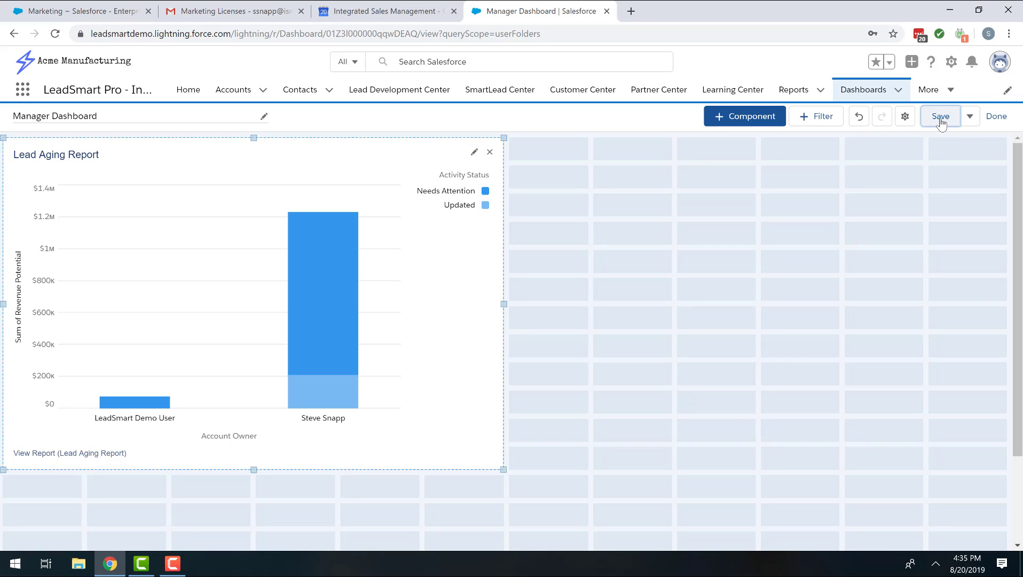
{"action": "left_click", "coordinate": [996, 117]}
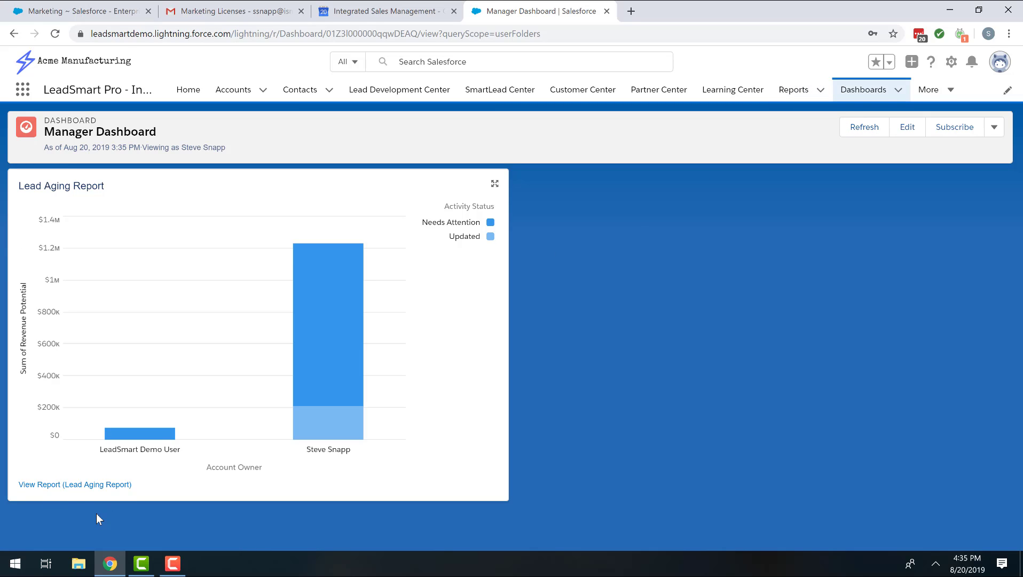
- Open the dashboard's source report, Lead Aging Report, and save a copy in the LeadSmart folder as "Lead Aging Rep Reportv2"
{"action": "left_click", "coordinate": [48, 485]}
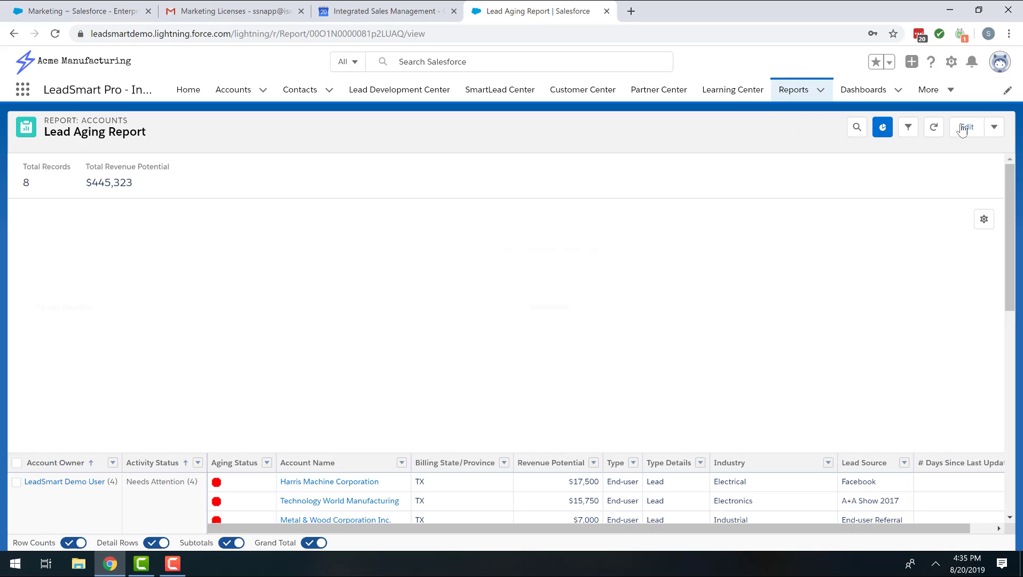
{"action": "left_click", "coordinate": [995, 130]}
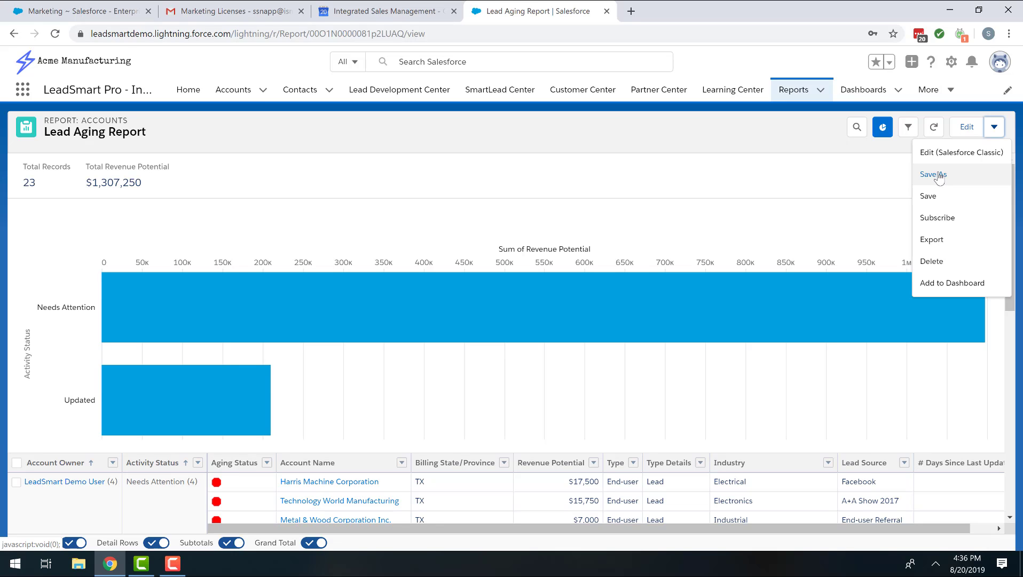
{"action": "left_click", "coordinate": [938, 179]}
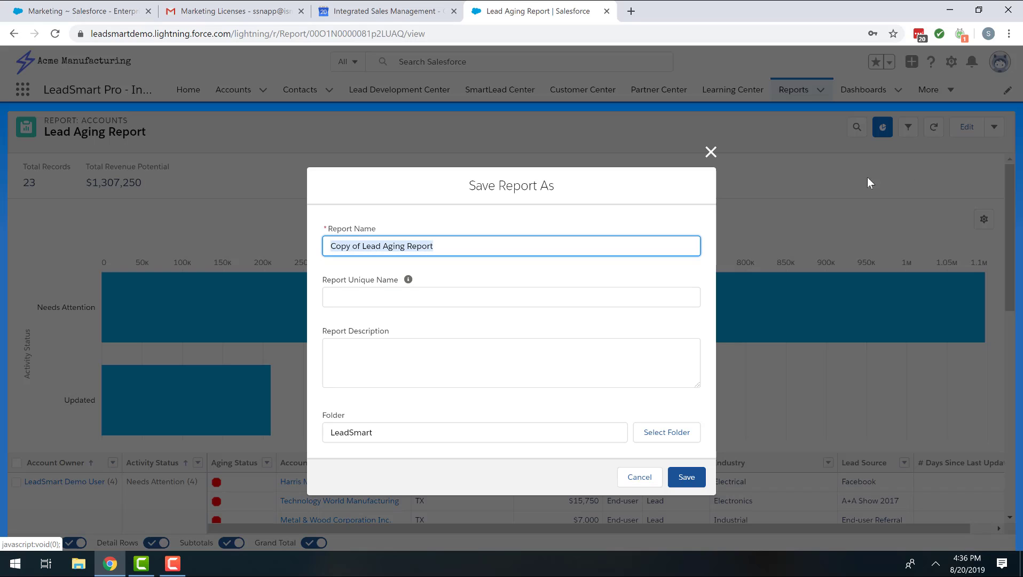
{"action": "left_click", "coordinate": [356, 246]}
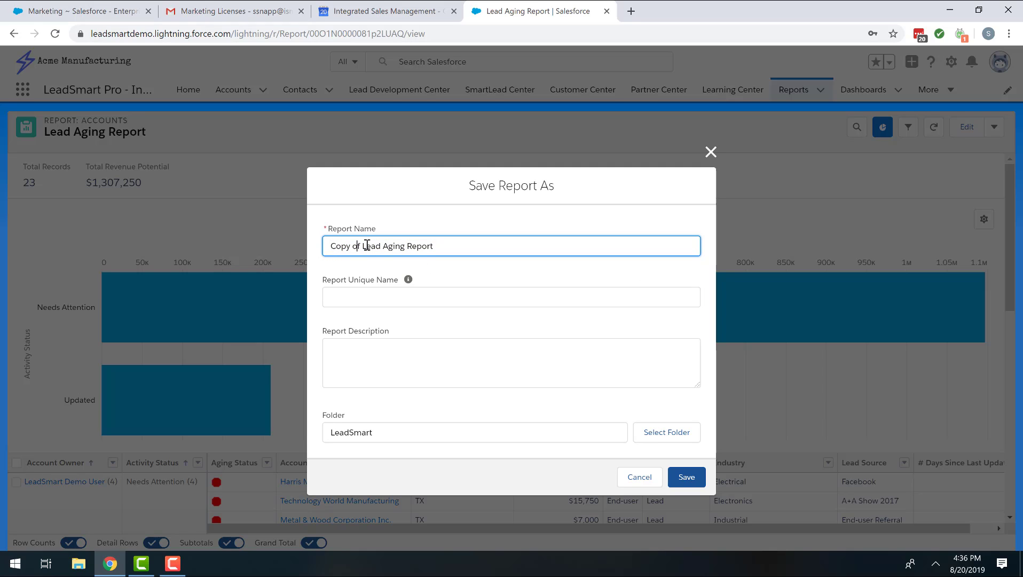
{"action": "key", "text": "BackSpace"}
{"action": "key", "text": "BackSpace"}
{"action": "key", "text": "BackSpace"}
{"action": "key", "text": "BackSpace"}
{"action": "key", "text": "BackSpace"}
{"action": "key", "text": "BackSpace"}
{"action": "key", "text": "BackSpace"}
{"action": "key", "text": "BackSpace"}
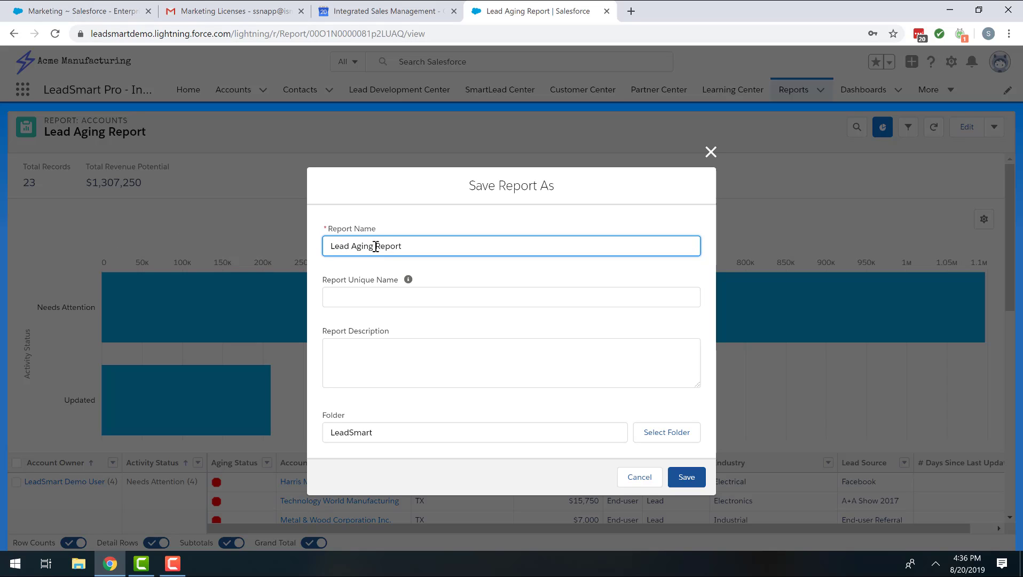
{"action": "left_click", "coordinate": [376, 244]}
{"action": "type", "text": "Rep Reportv2"}
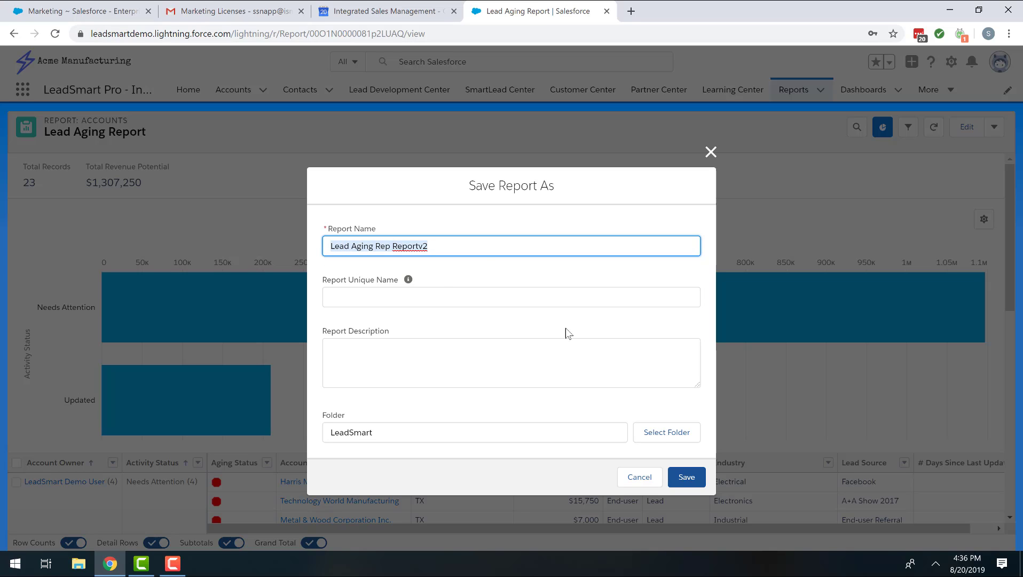
{"action": "left_click", "coordinate": [686, 477]}
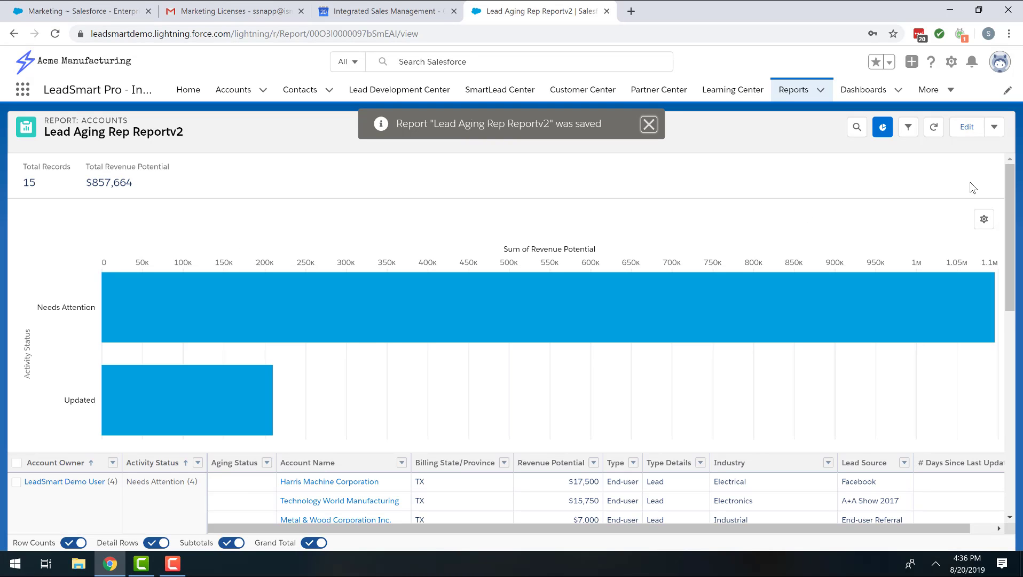
- Edit the Lead Aging Rep Reportv2 report and set its Show Me filter to My accounts
{"action": "left_click", "coordinate": [965, 128]}
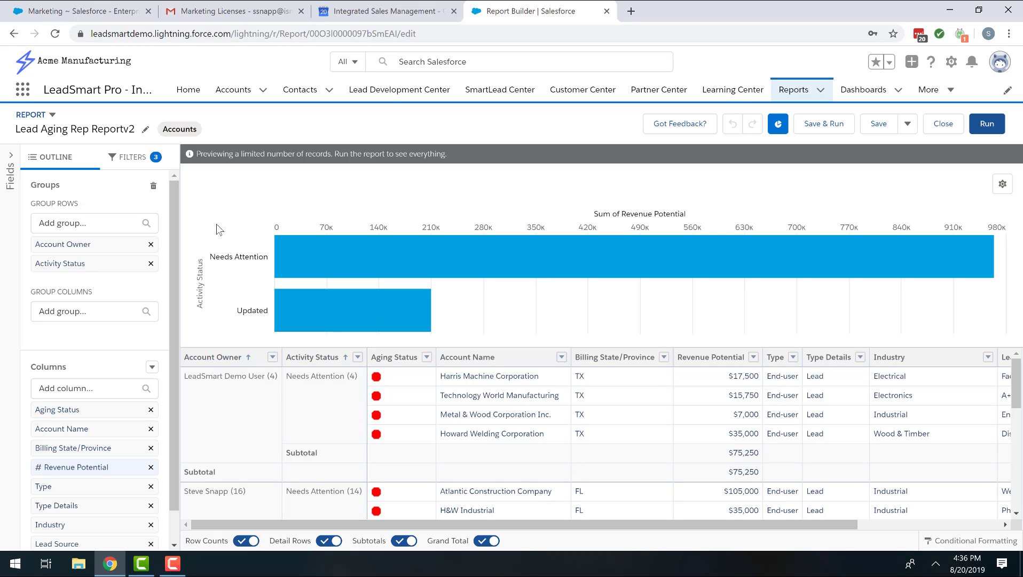
{"action": "left_click", "coordinate": [129, 161]}
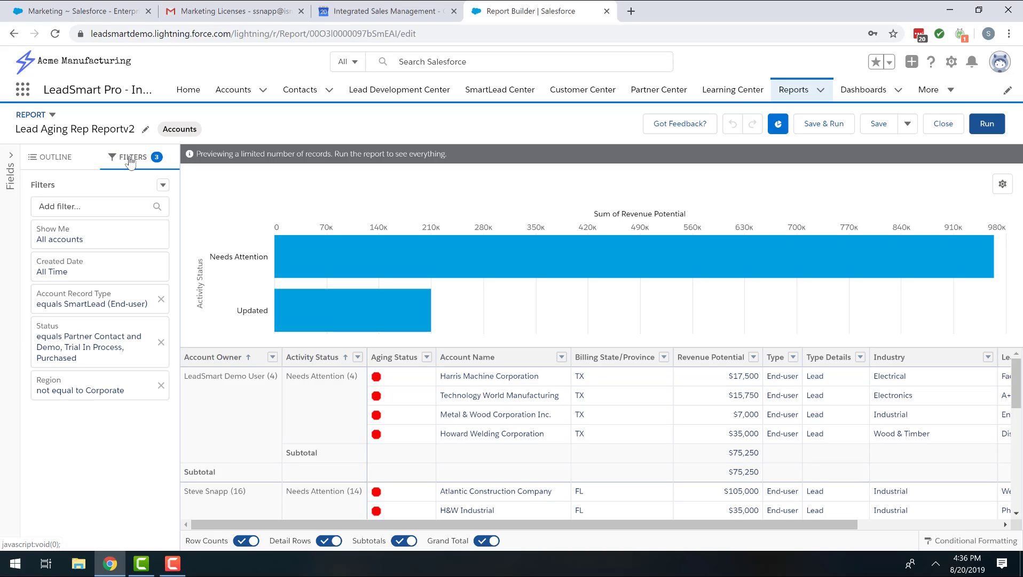
{"action": "left_click", "coordinate": [58, 240]}
{"action": "left_click", "coordinate": [366, 245]}
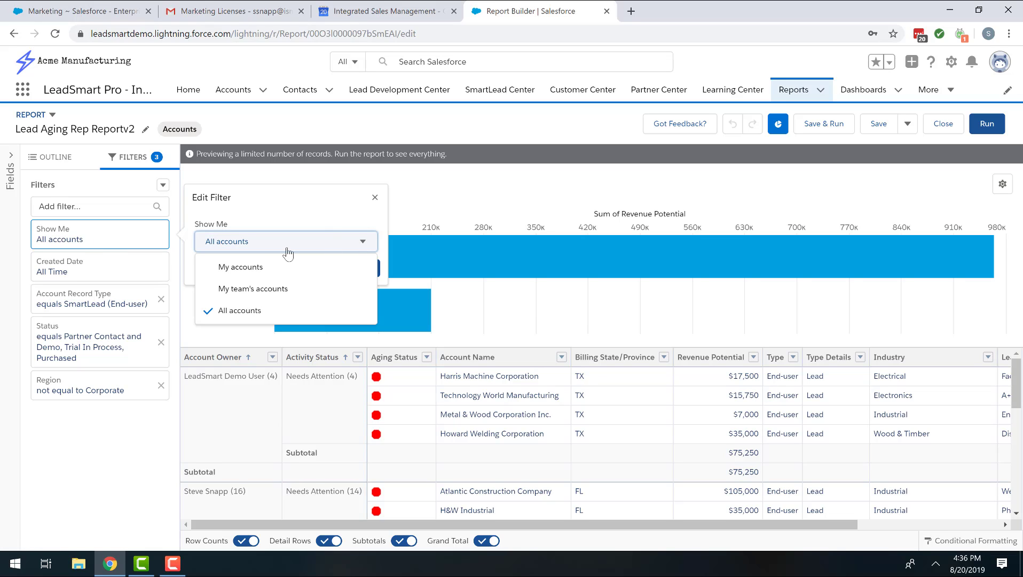
{"action": "left_click", "coordinate": [239, 265]}
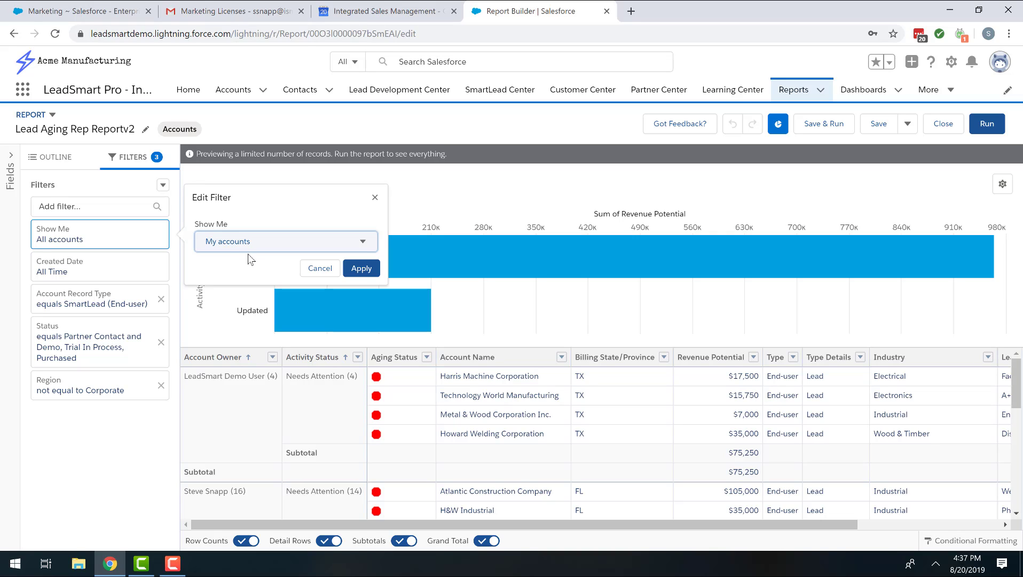
{"action": "left_click", "coordinate": [361, 268]}
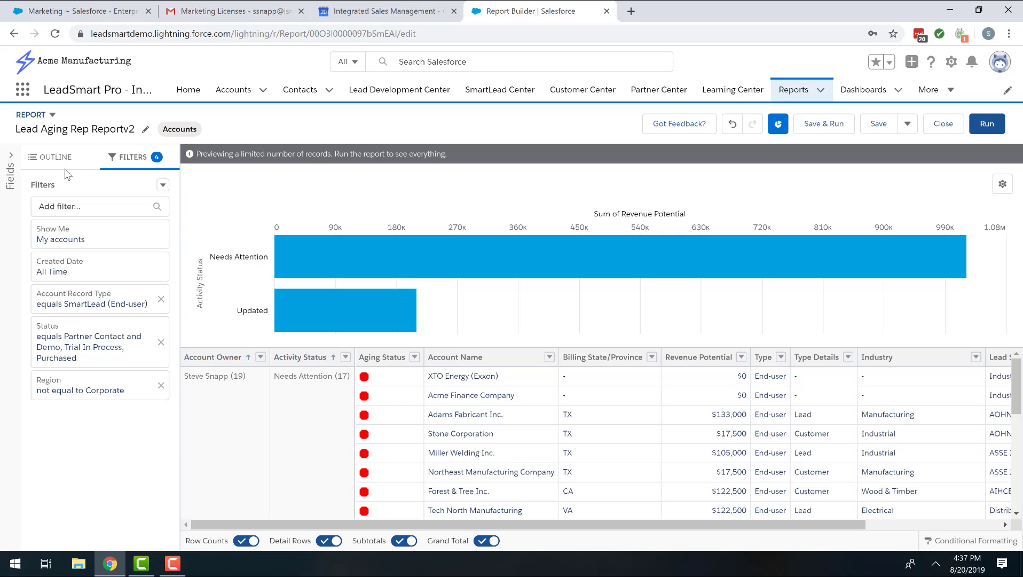
- Remove the Account Owner row grouping from the report, then save the report and close the builder
{"action": "left_click", "coordinate": [48, 162]}
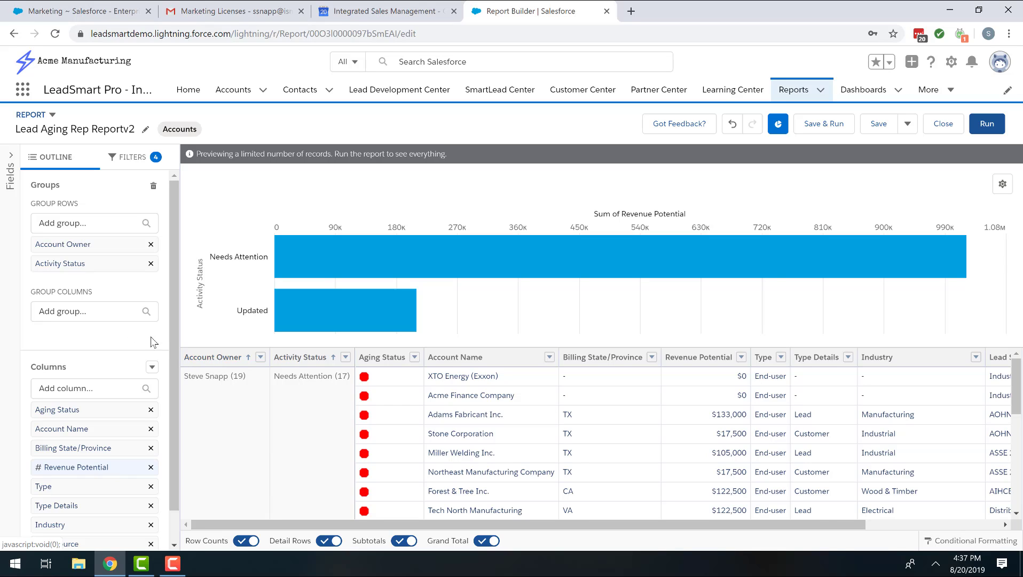
{"action": "left_click", "coordinate": [151, 245]}
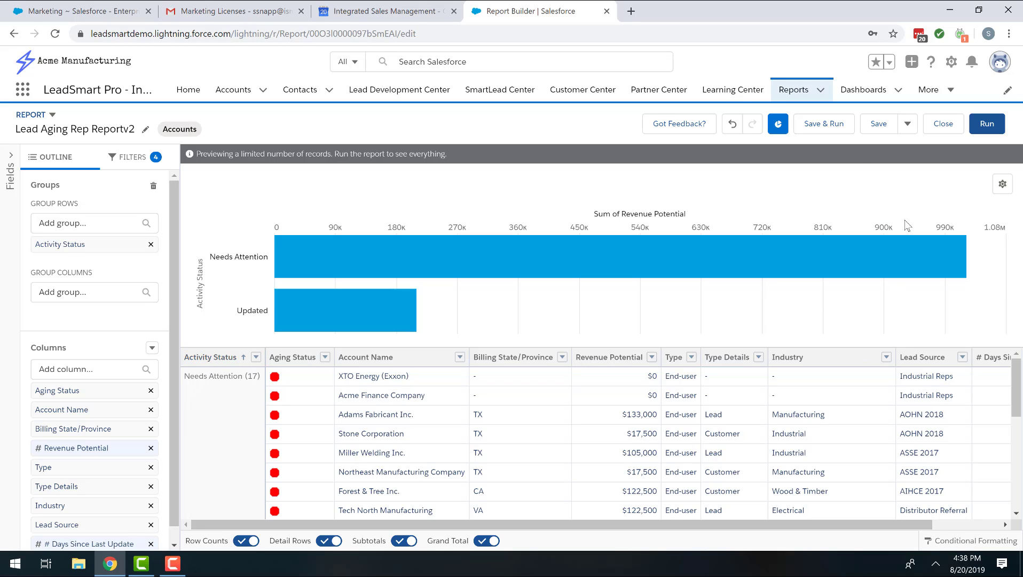
{"action": "left_click", "coordinate": [878, 125]}
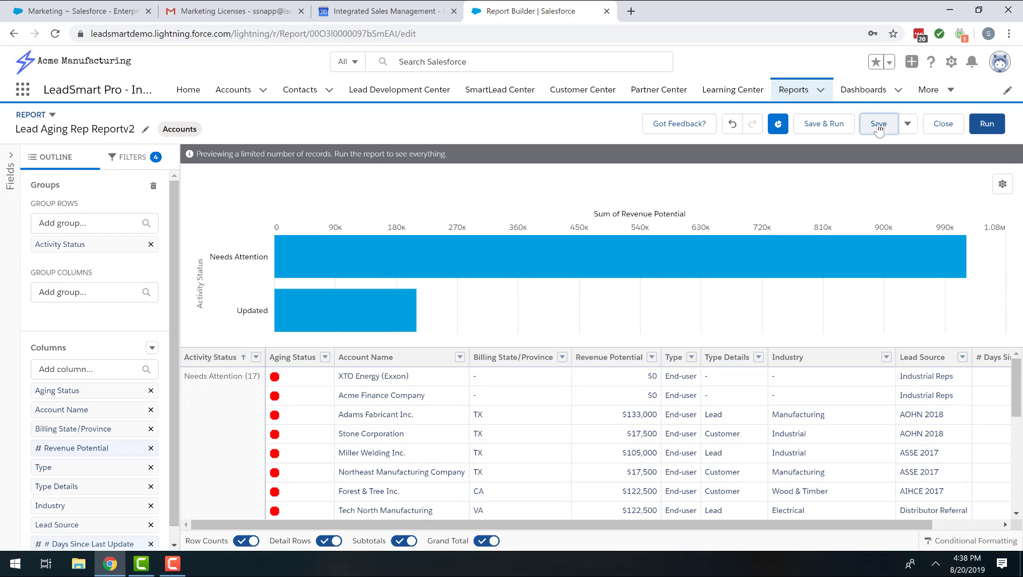
{"action": "left_click", "coordinate": [943, 125]}
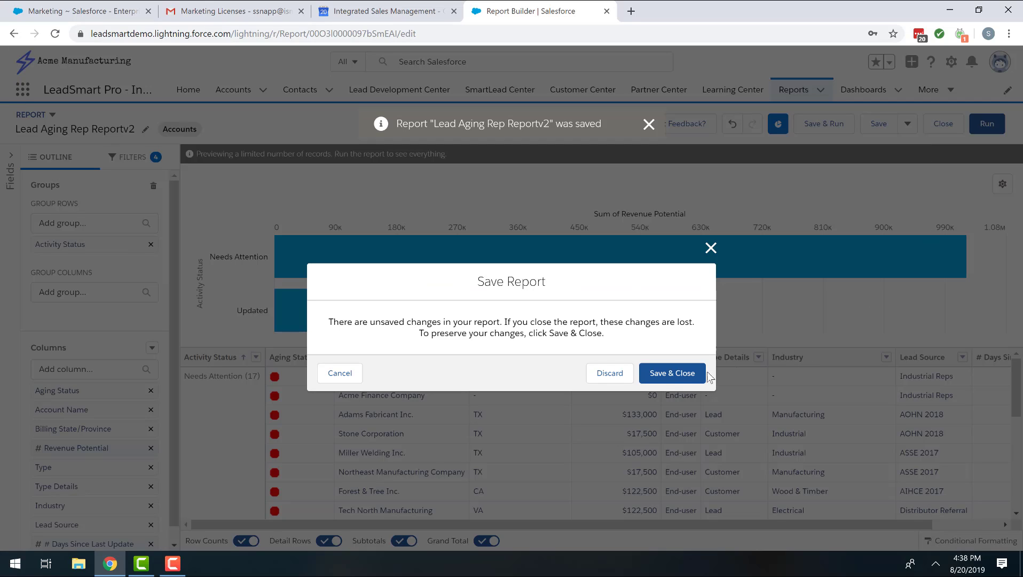
{"action": "left_click", "coordinate": [675, 373]}
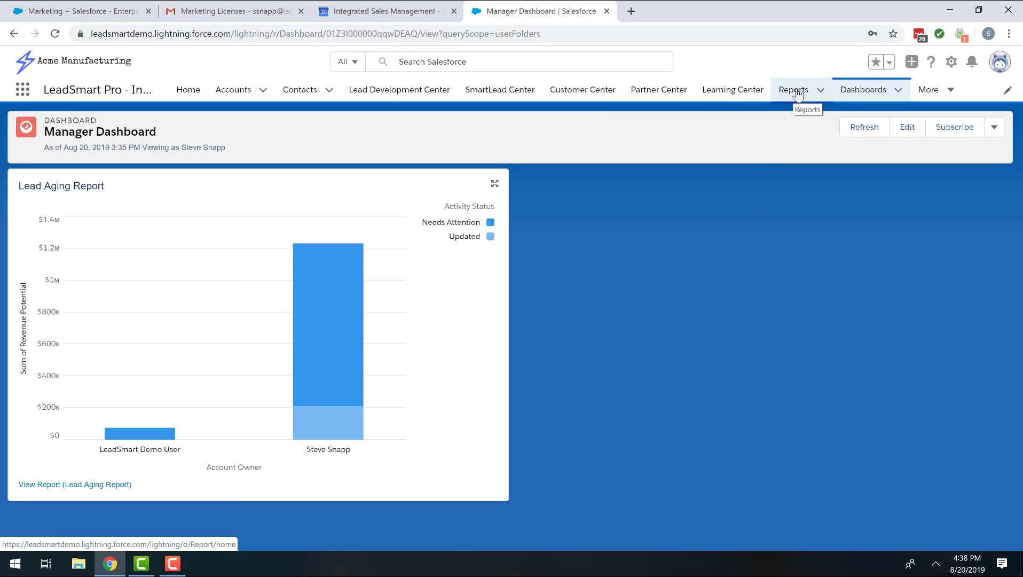
- Create a new dashboard named "Rep Dashboard" in the Private Dashboards folder
{"action": "left_click", "coordinate": [862, 90]}
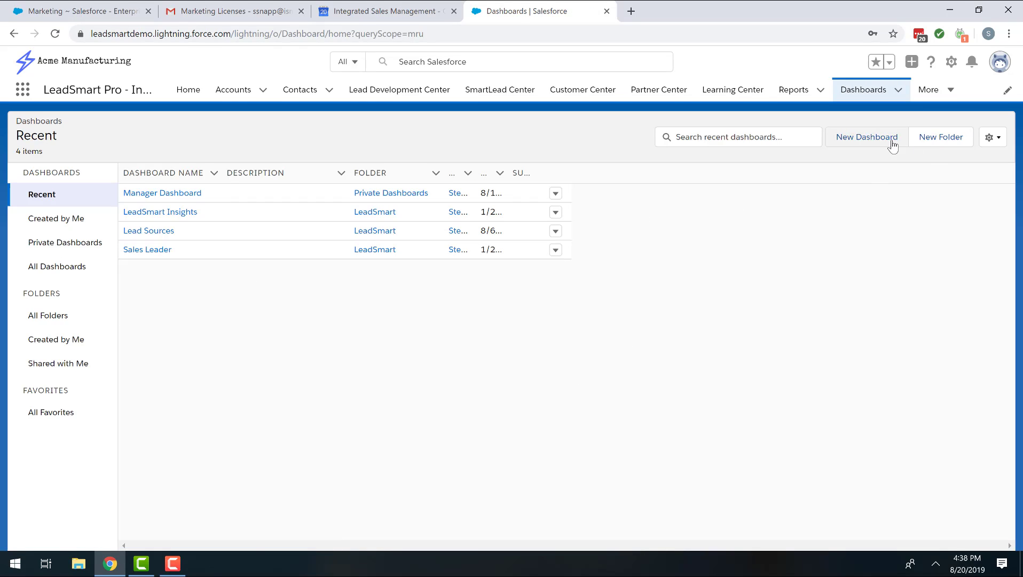
{"action": "left_click", "coordinate": [873, 136]}
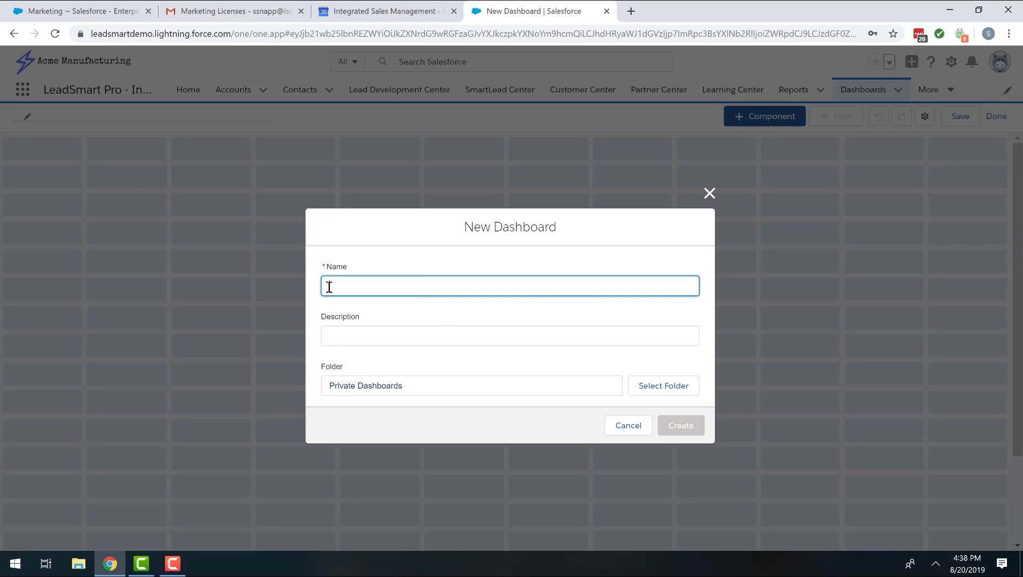
{"action": "left_click", "coordinate": [330, 287]}
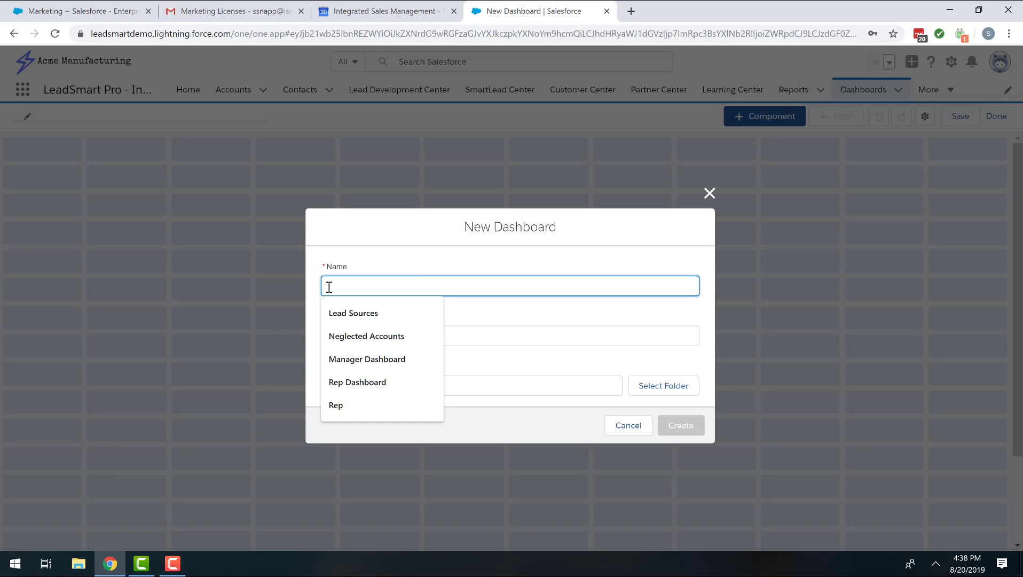
{"action": "type", "text": "Rep Dashboard"}
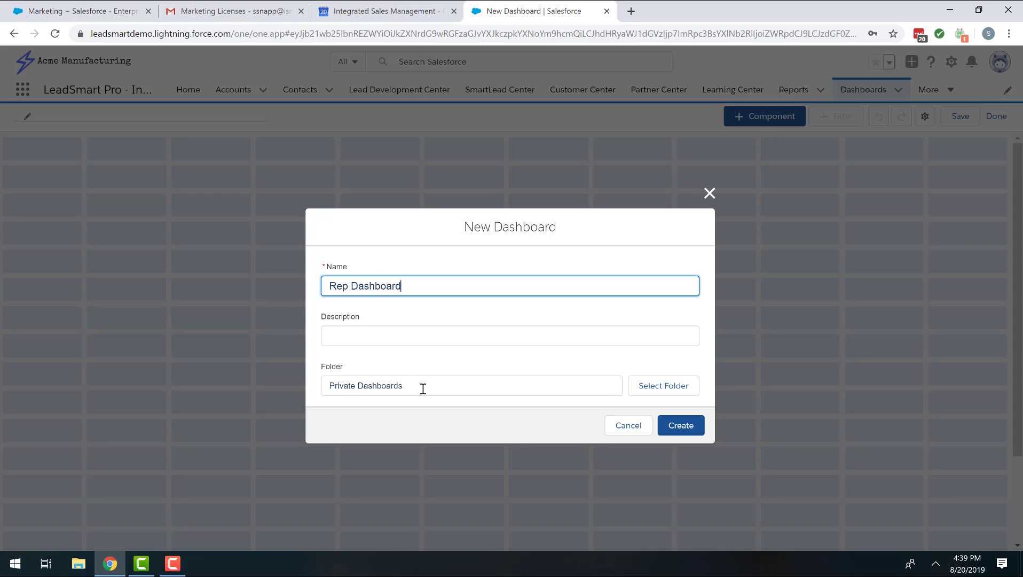
{"action": "left_click", "coordinate": [676, 430]}
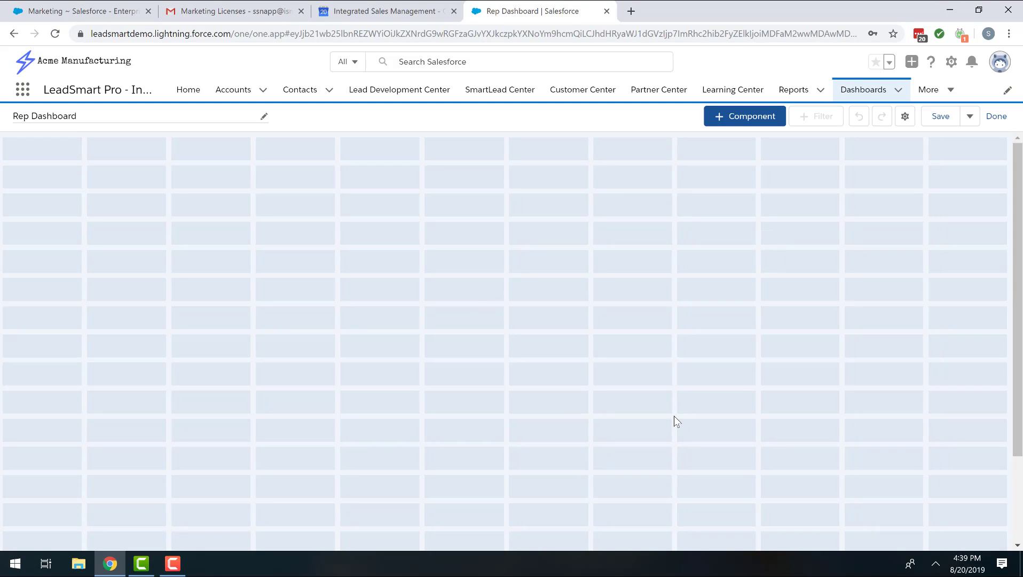
- Start a new component on Rep Dashboard with Lead Aging Rep Reportv2 as its source report
{"action": "left_click", "coordinate": [750, 118]}
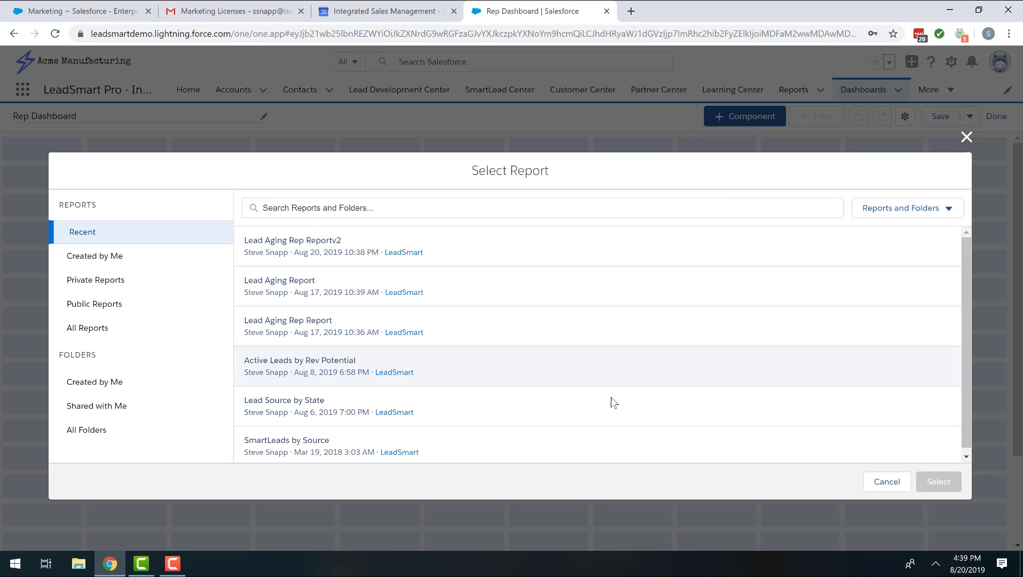
{"action": "left_click", "coordinate": [276, 243]}
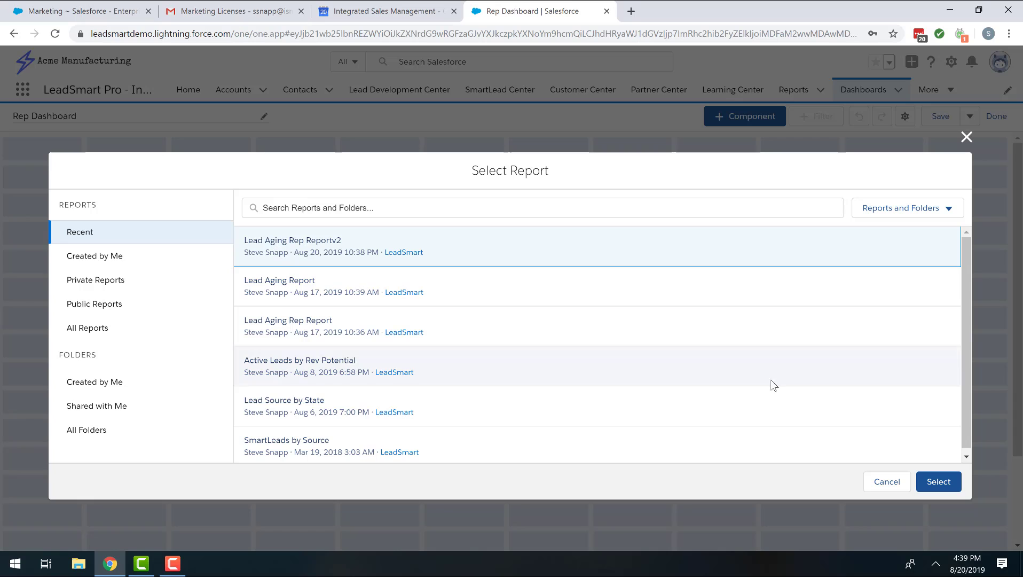
{"action": "left_click", "coordinate": [939, 482]}
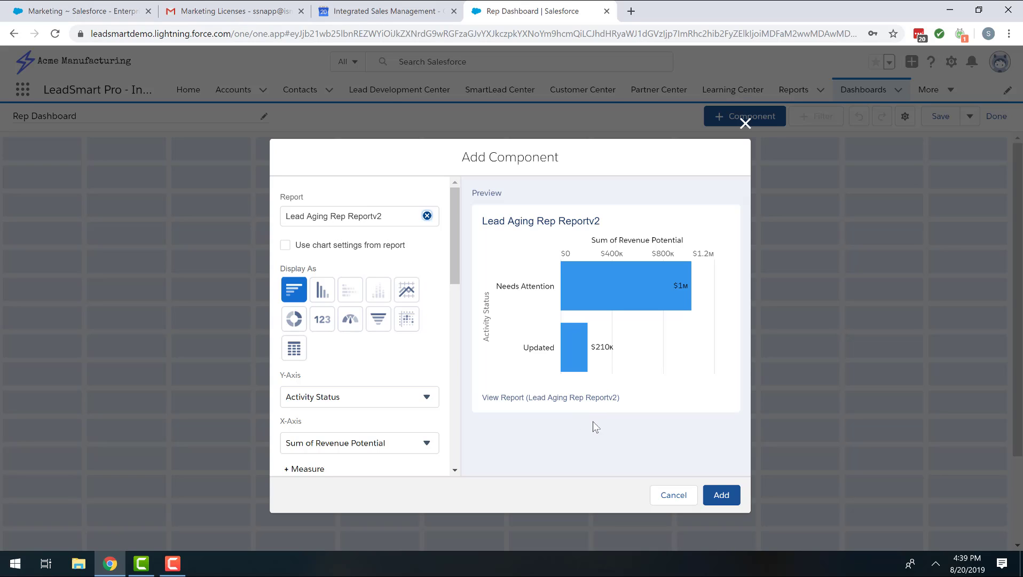
- Display the component as a vertical bar chart, keep Sum of Revenue Potential as the Y-axis, and add it to the dashboard
{"action": "left_click", "coordinate": [323, 292]}
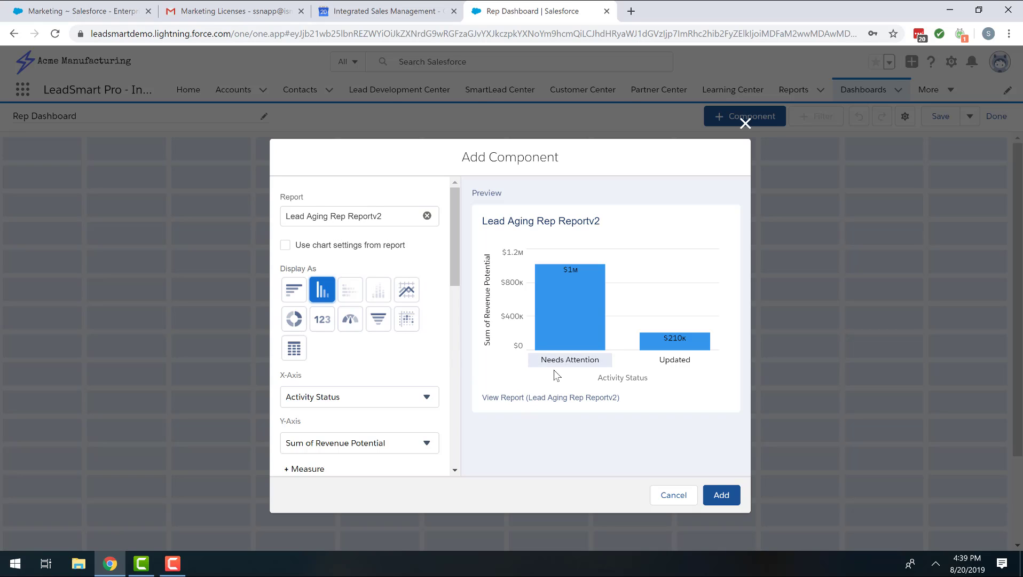
{"action": "mouse_move", "coordinate": [564, 285]}
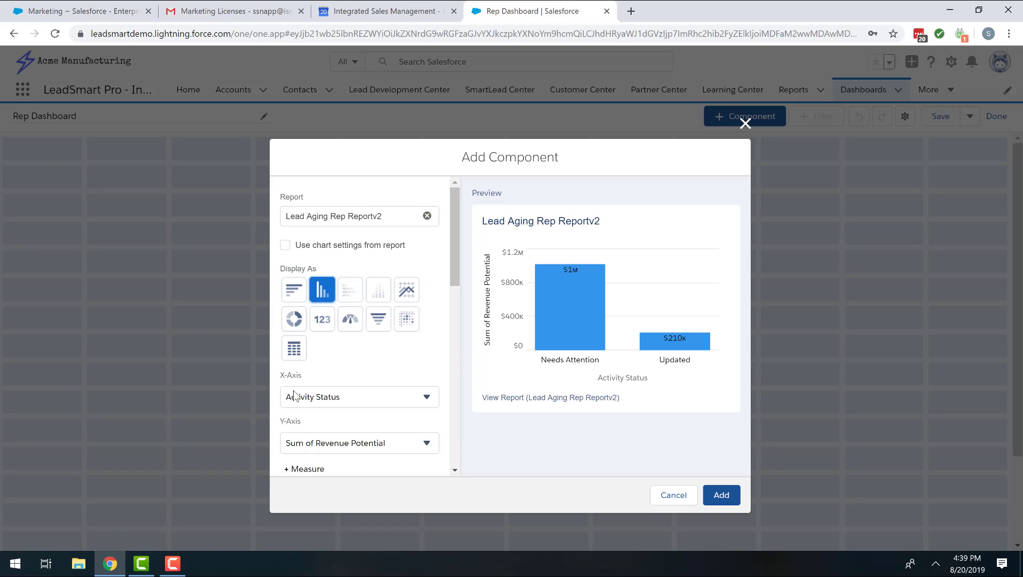
{"action": "left_click", "coordinate": [332, 449]}
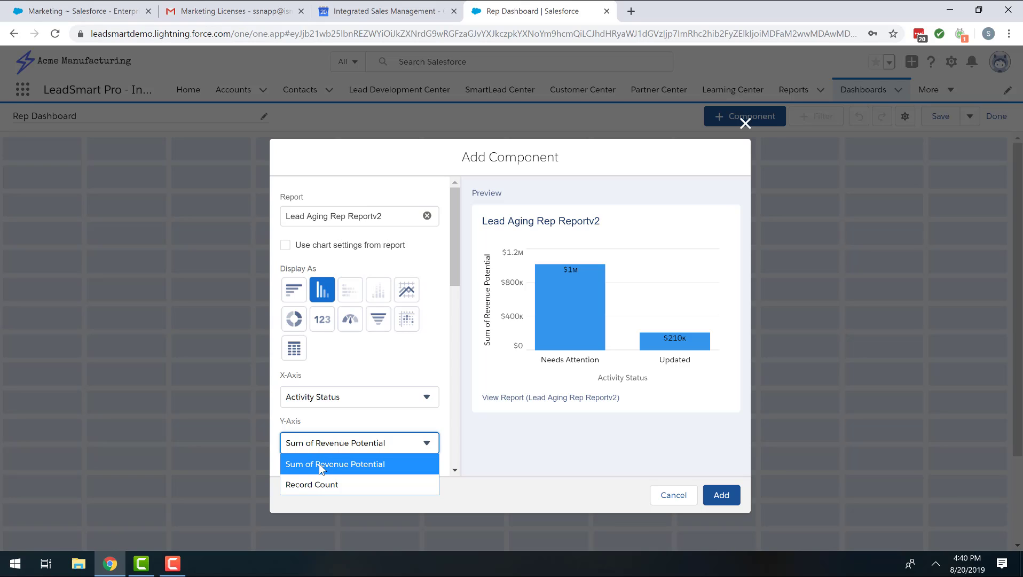
{"action": "left_click", "coordinate": [320, 465]}
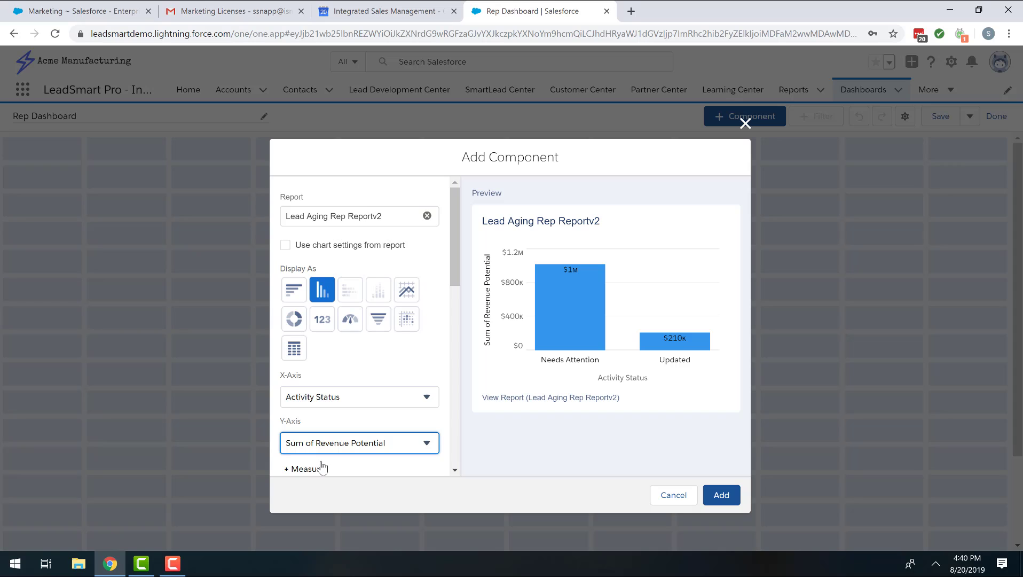
{"action": "left_click", "coordinate": [721, 499]}
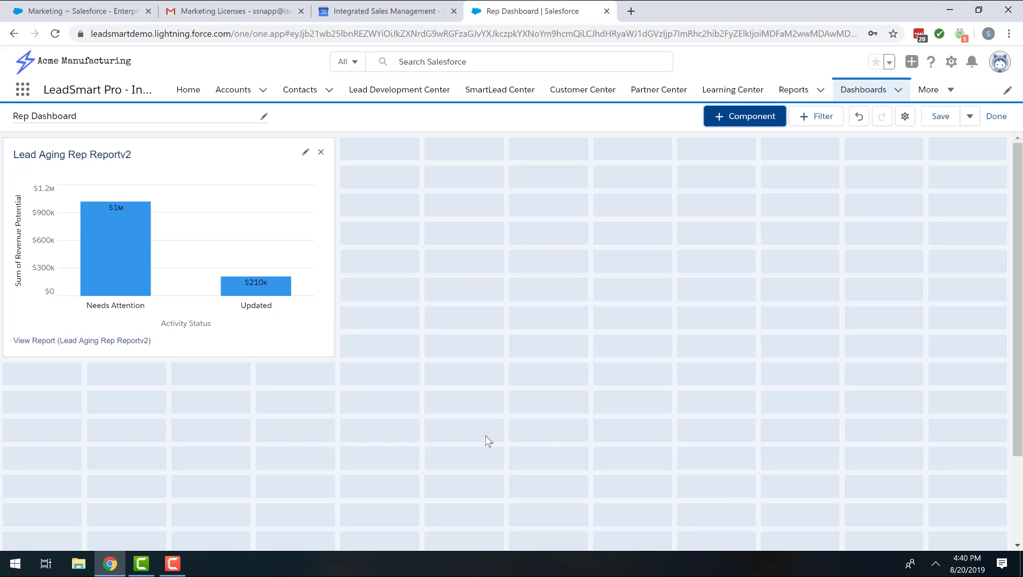
- Enlarge the chart component to about six grid columns by eleven rows, then save Rep Dashboard and finish editing
{"action": "left_click", "coordinate": [333, 356]}
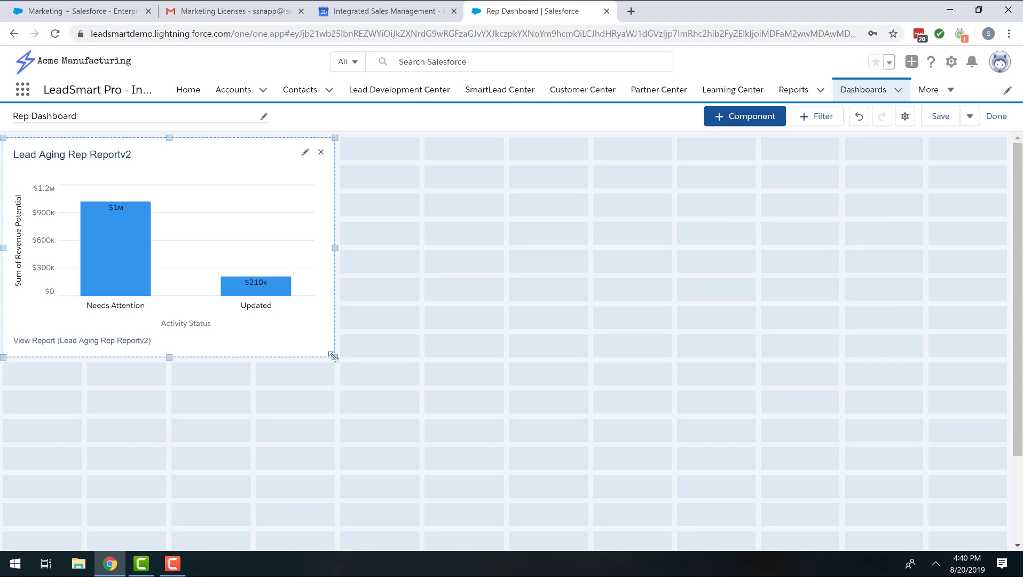
{"action": "left_click_drag", "start_coordinate": [339, 362], "coordinate": [504, 441]}
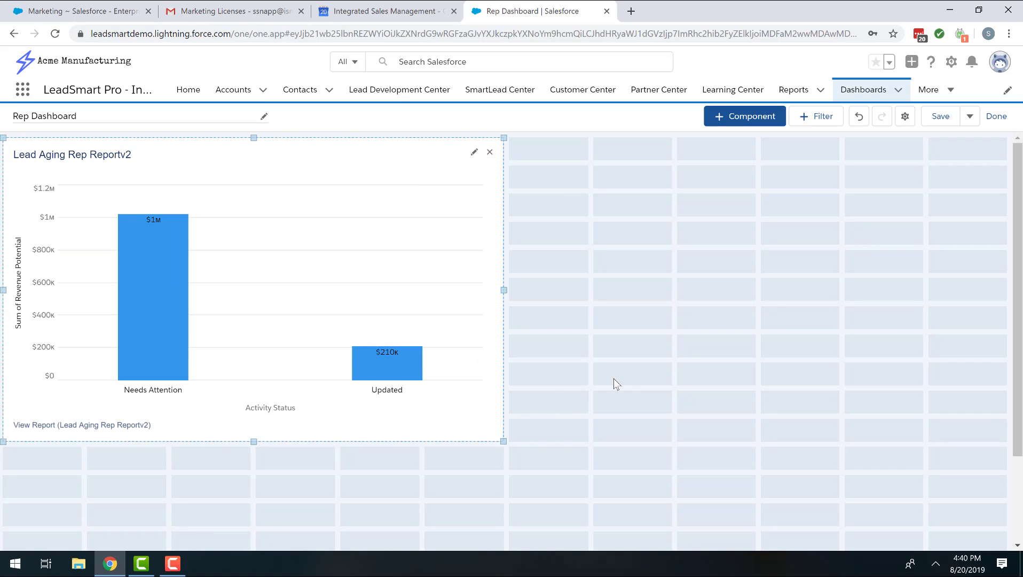
{"action": "left_click", "coordinate": [939, 118]}
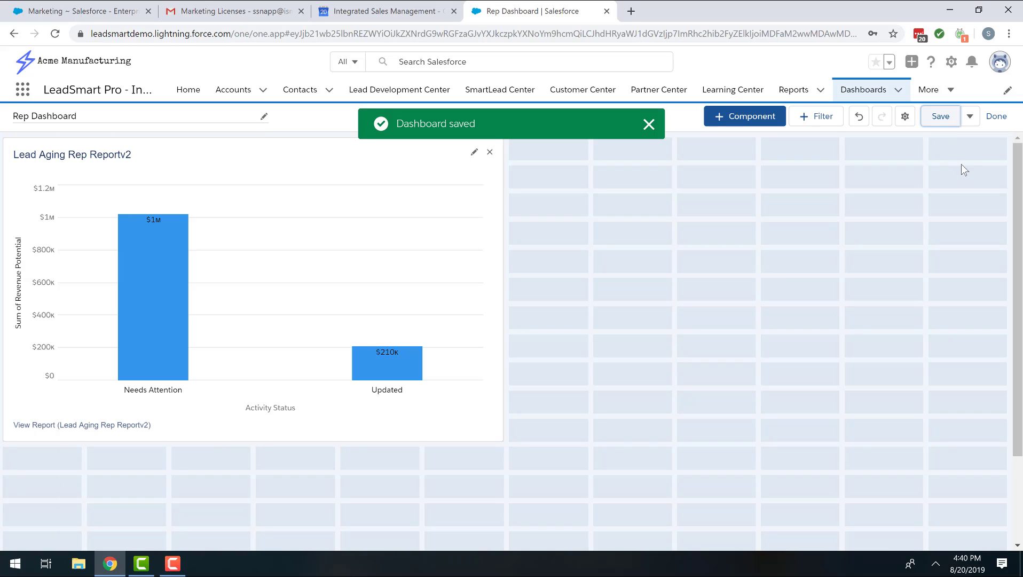
{"action": "left_click", "coordinate": [996, 116]}
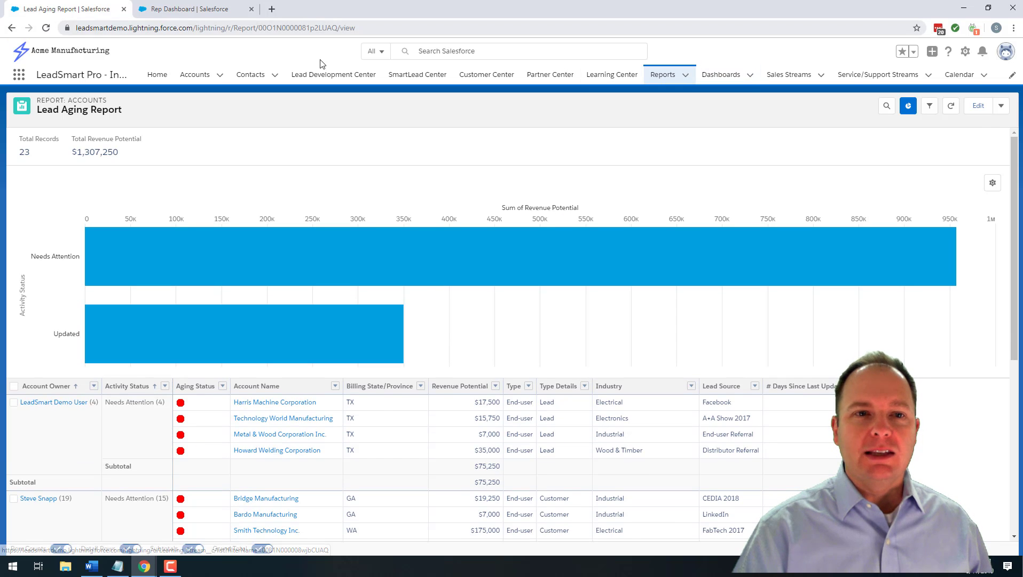
- Open Manager Dashboard from the recent dashboards and examine its Lead Aging Report chart of revenue potential by account owner
{"action": "left_click", "coordinate": [715, 75]}
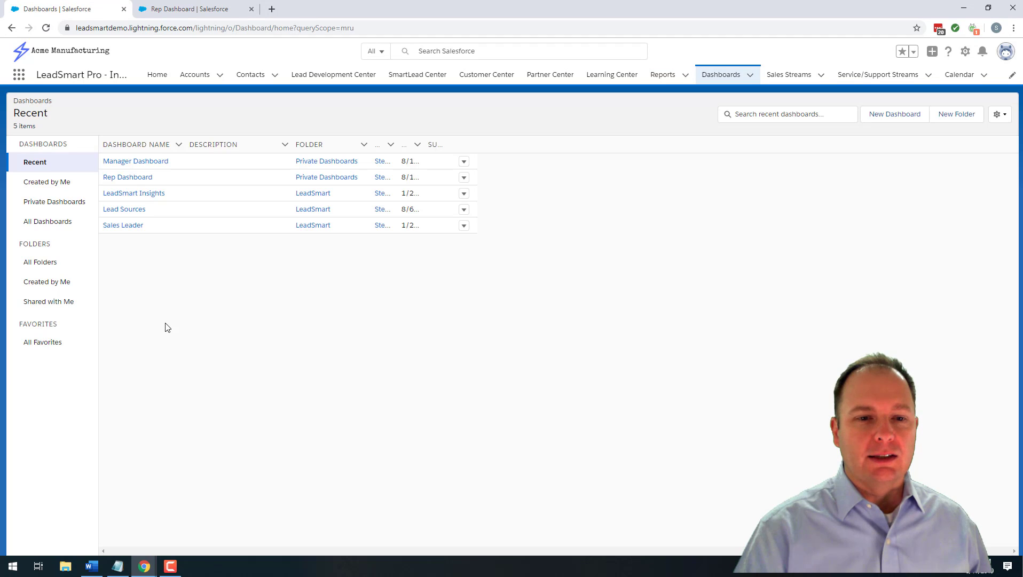
{"action": "left_click", "coordinate": [137, 163]}
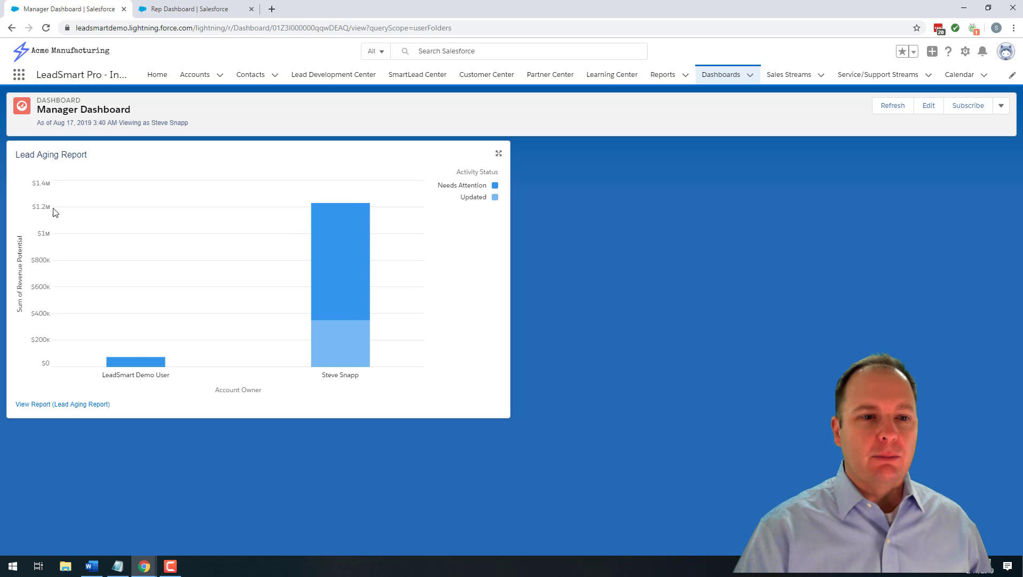
{"action": "mouse_move", "coordinate": [328, 213]}
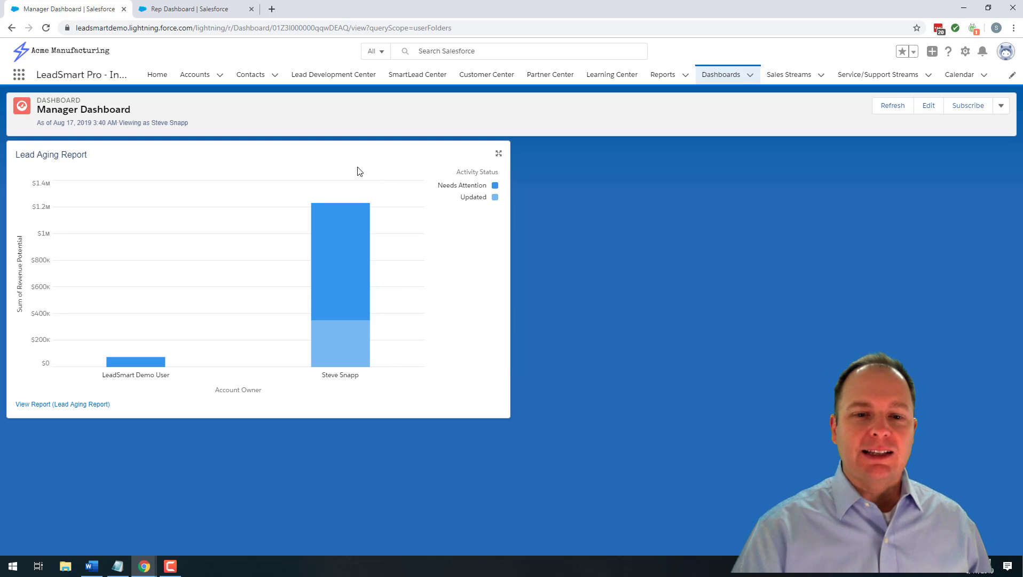
- Return to the open Rep Dashboard and inspect the details of the Needs Attention bar in its lead aging chart
{"action": "left_click", "coordinate": [173, 11]}
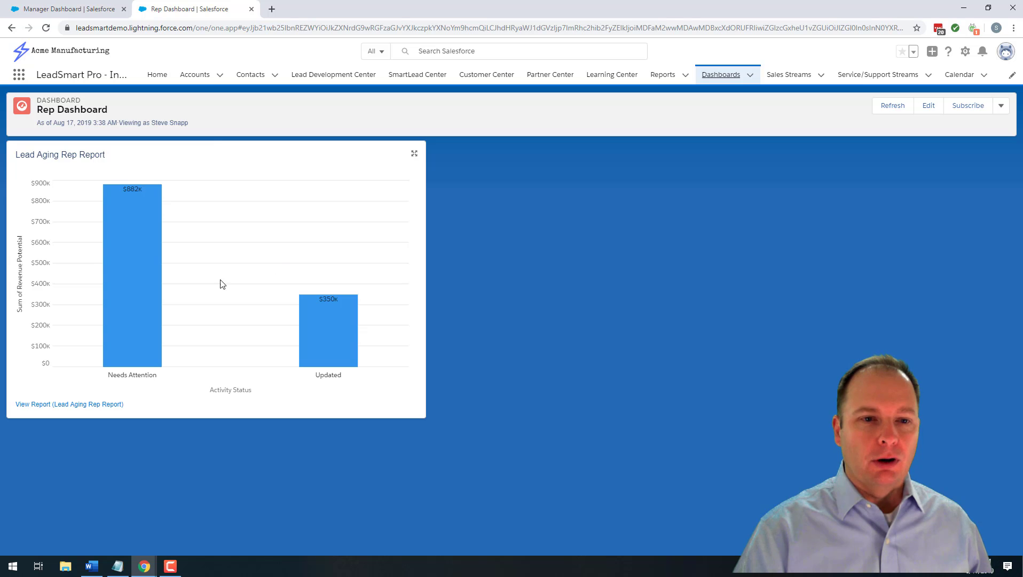
{"action": "mouse_move", "coordinate": [143, 261]}
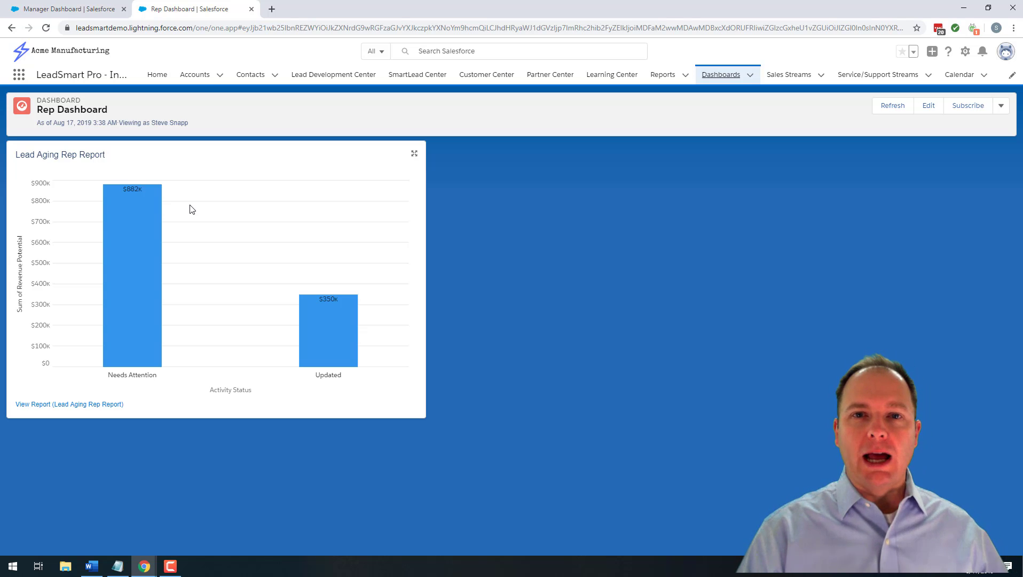
{"action": "mouse_move", "coordinate": [136, 199]}
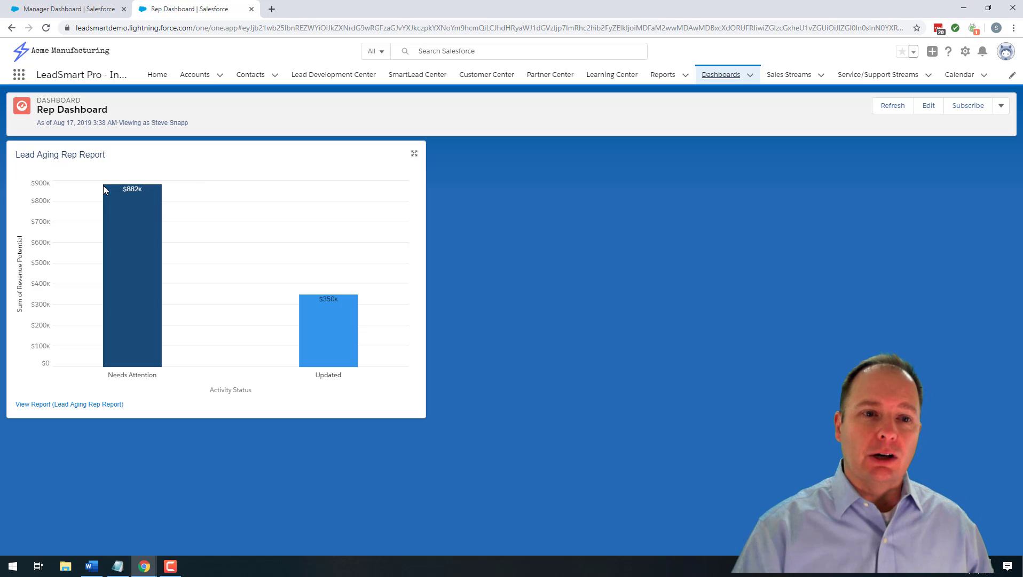
{"action": "mouse_move", "coordinate": [142, 210]}
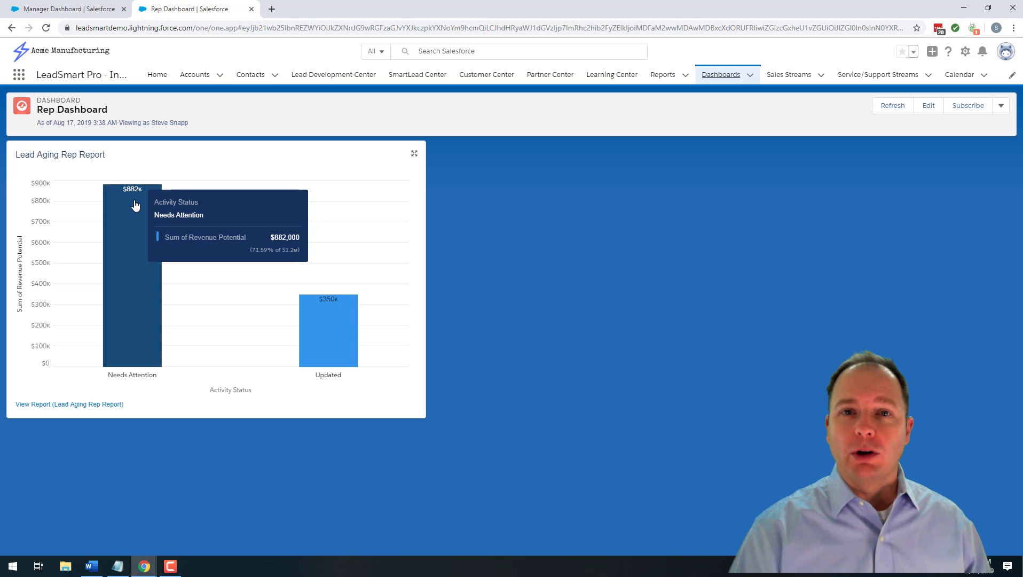